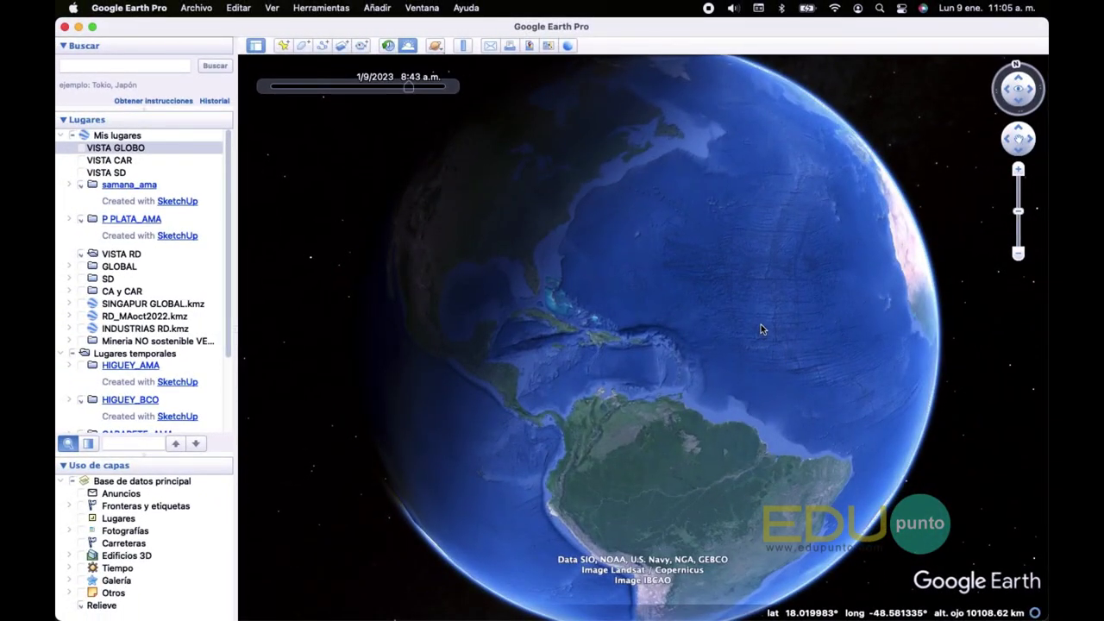
Fly via the VISTA SD view to P PLATA_AMA and tilt to see the 3D PUERTO PLATA text
double_click(143, 173)
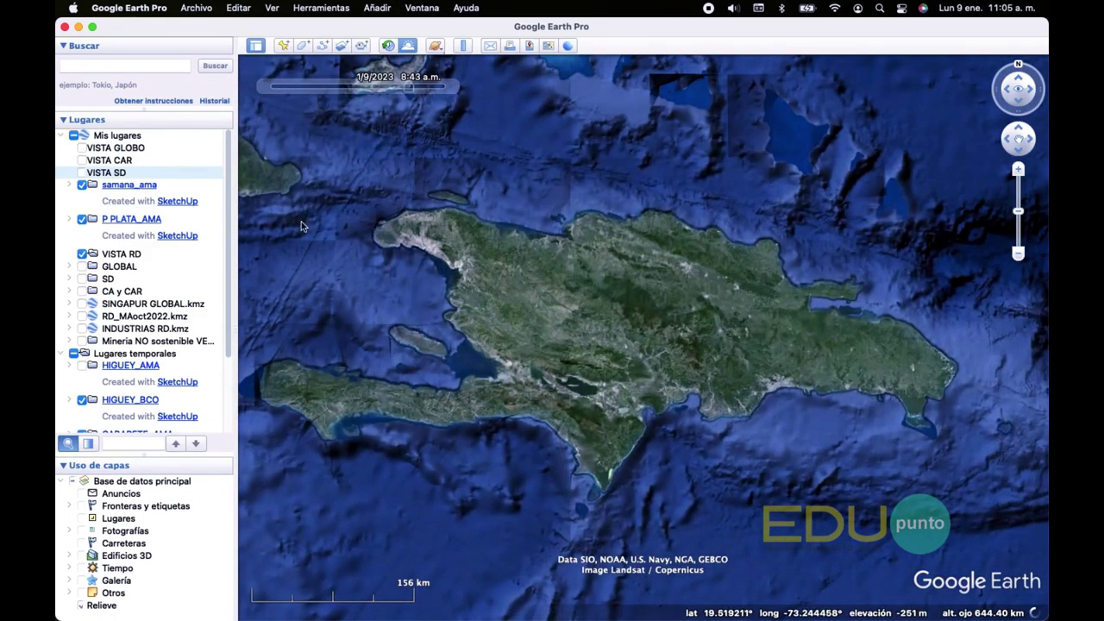
double_click(130, 236)
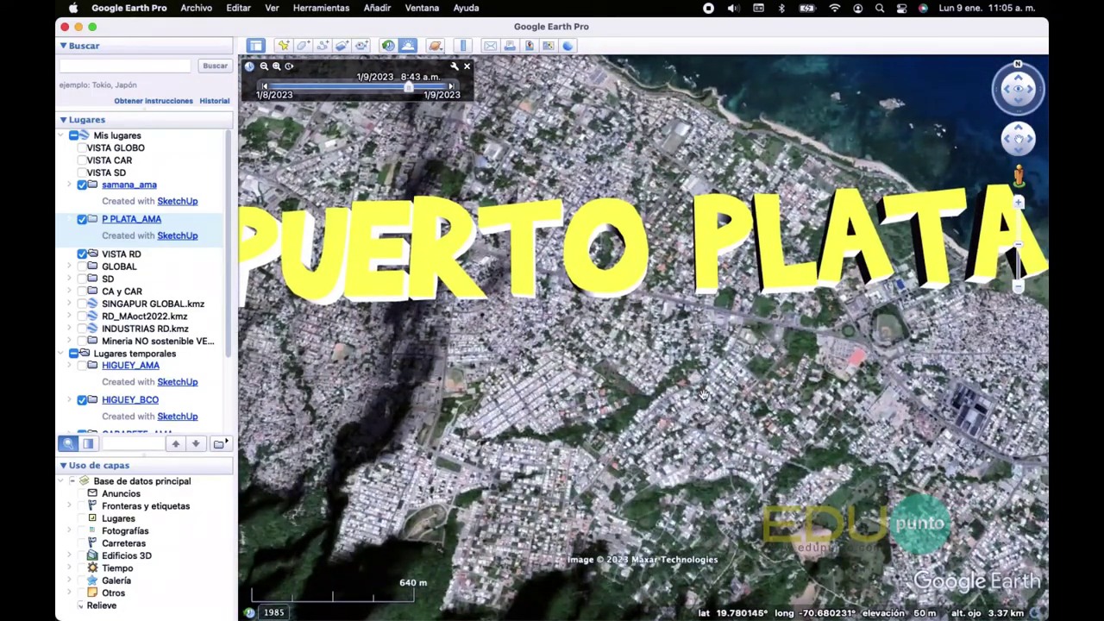
scroll(701, 384, "down", 3)
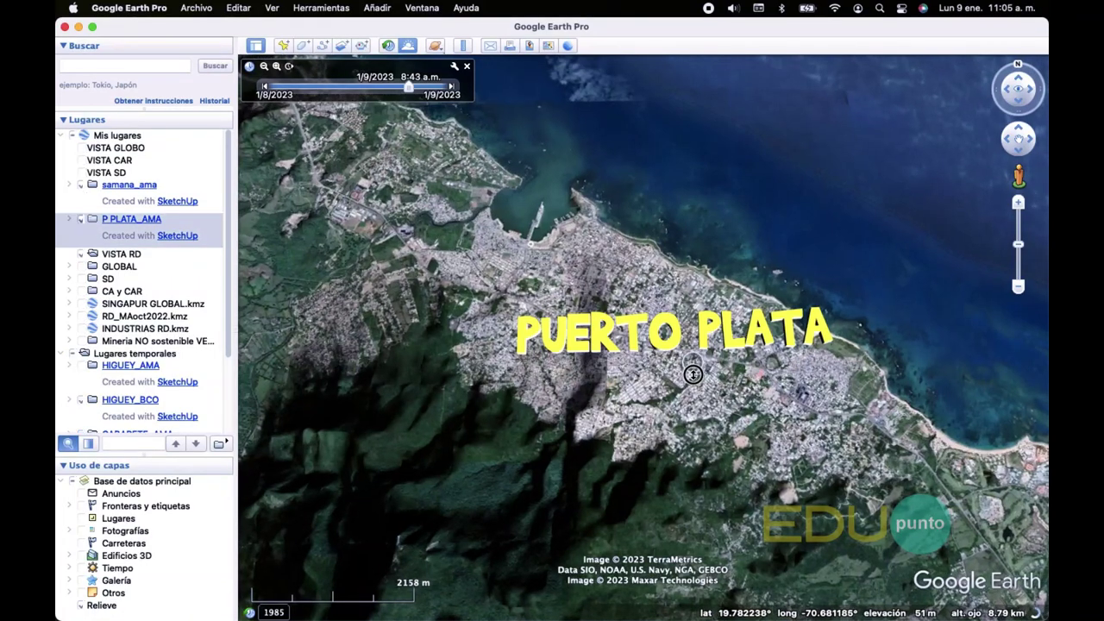
mouse_move(693, 365)
middle_mouse_down()
mouse_move(691, 501)
mouse_move(610, 549)
mouse_move(693, 548)
mouse_move(655, 518)
middle_mouse_up()
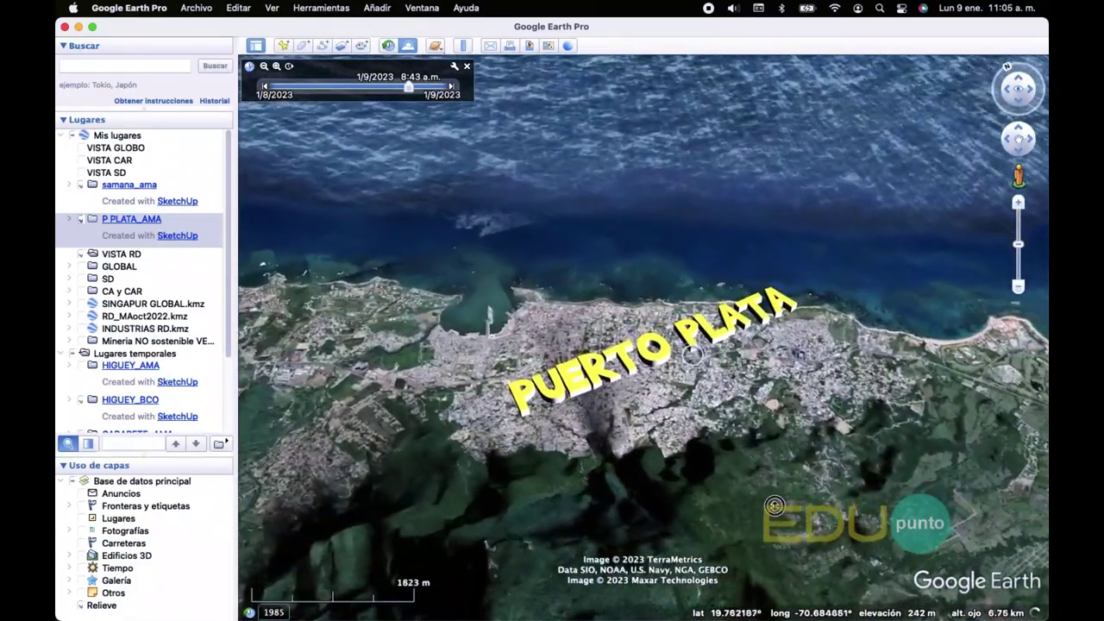
View the 3D SAMANA text over Samaná at a tilted angle and close the imagery timeline
double_click(129, 186)
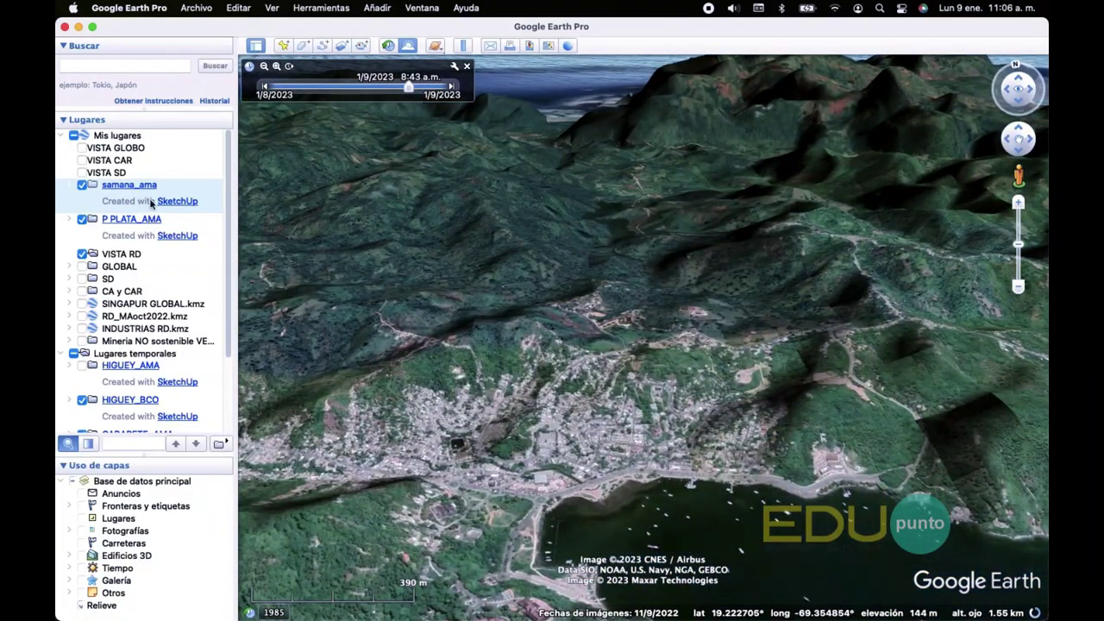
scroll(722, 445, "up", 3)
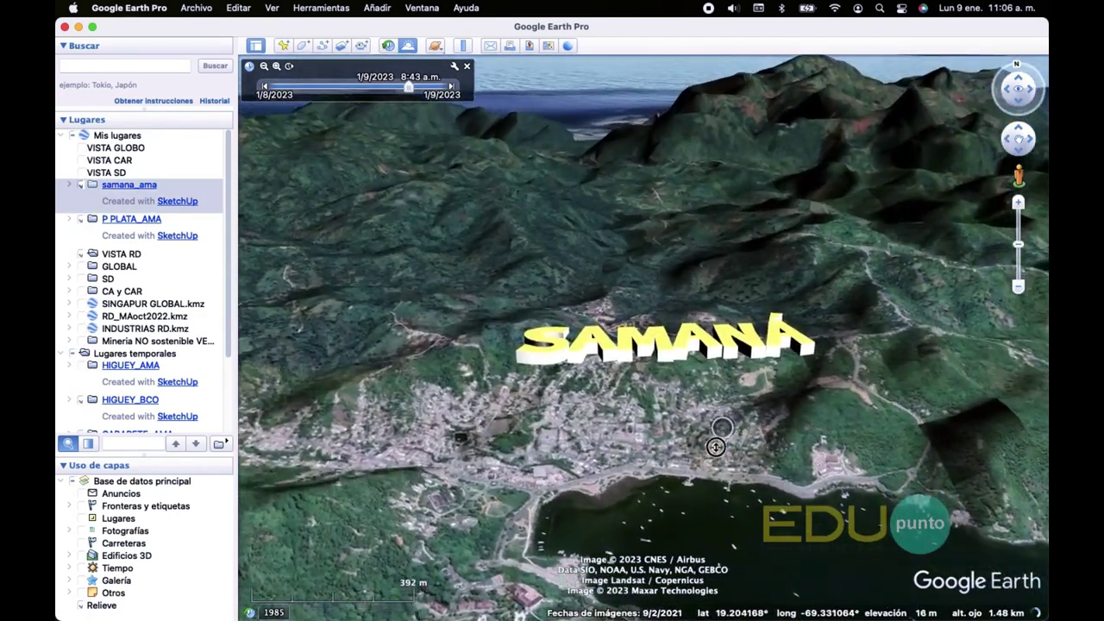
mouse_move(710, 467)
middle_mouse_down()
mouse_move(759, 379)
mouse_move(723, 501)
middle_mouse_up()
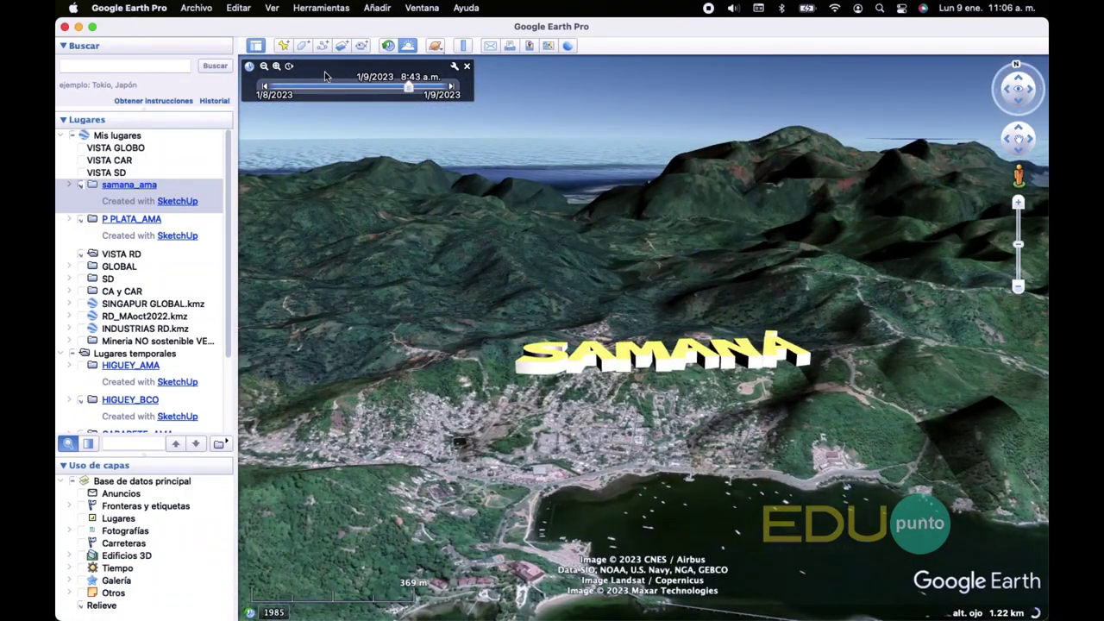
left_click(466, 68)
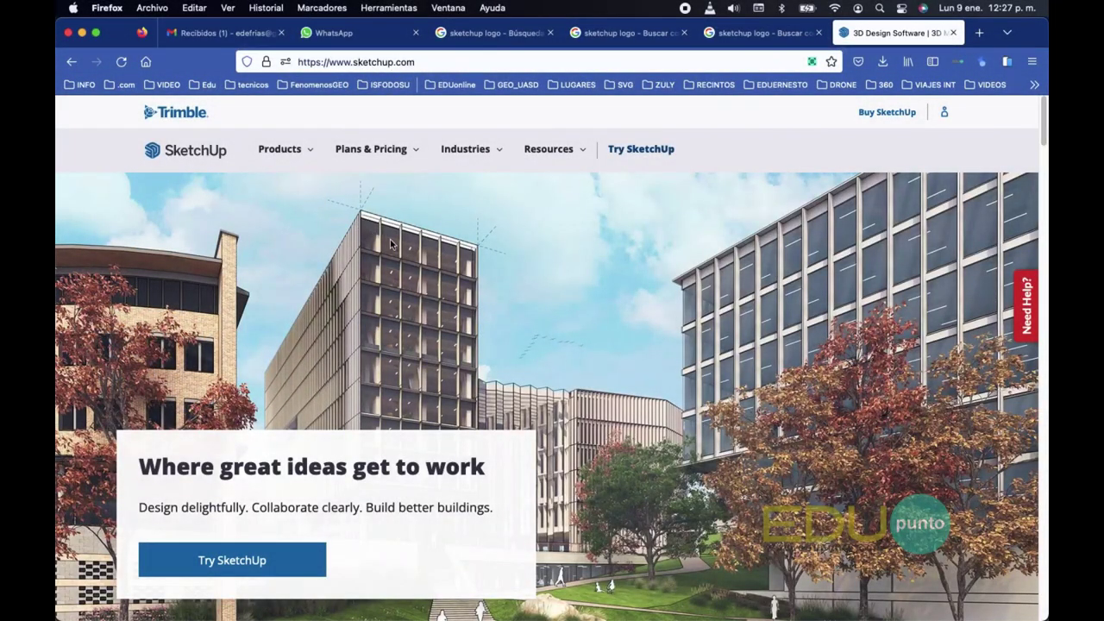
Navigate from sketchup.com's Products menu to the SketchUp Free page
left_click(308, 151)
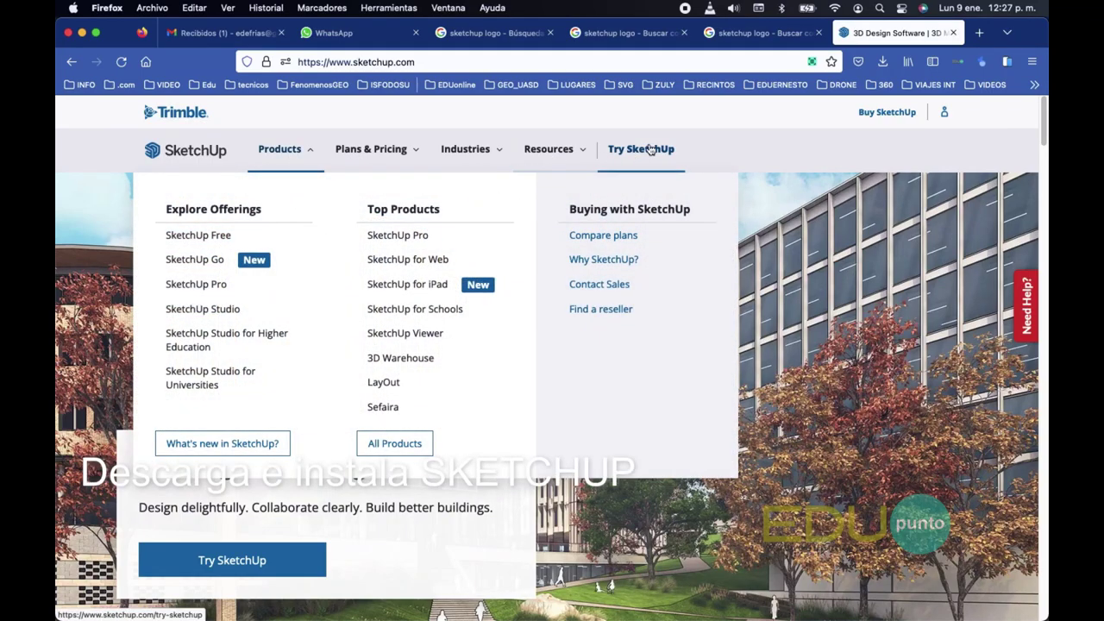
left_click(200, 236)
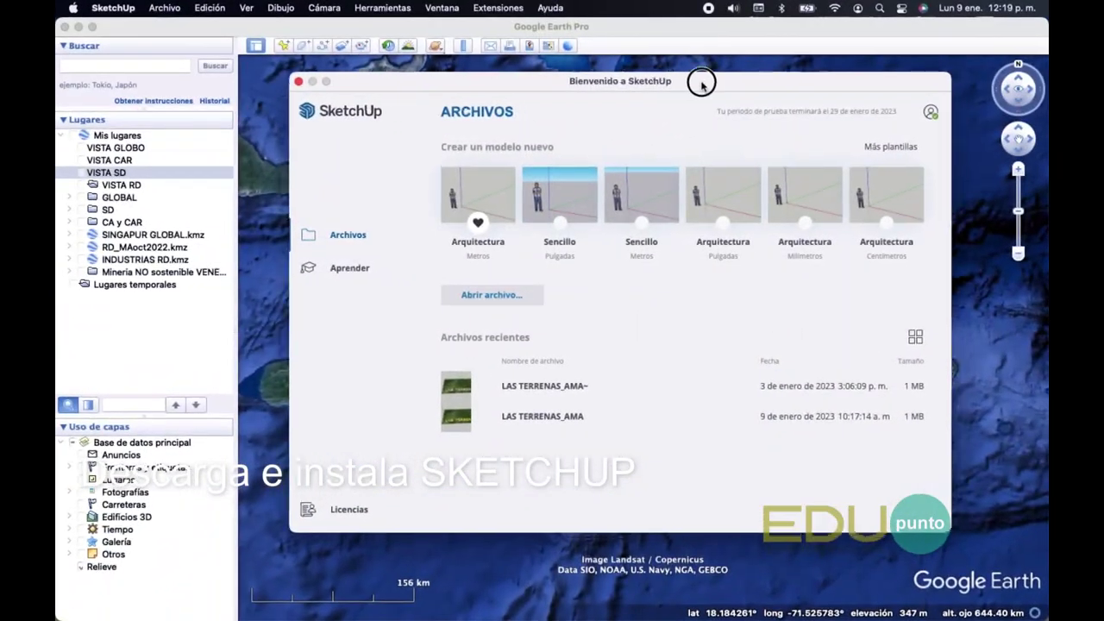
mouse_move(701, 84)
left_mouse_down()
mouse_move(644, 80)
mouse_move(681, 97)
left_mouse_up()
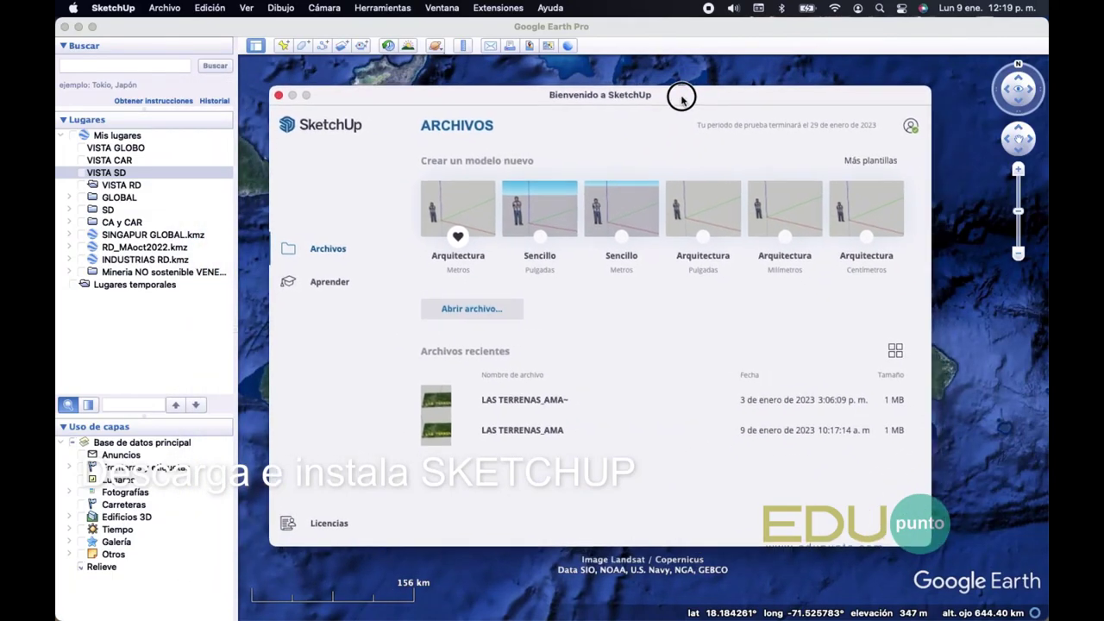
Start a new Arquitectura Metros model and delete the default person figure
left_click(482, 210)
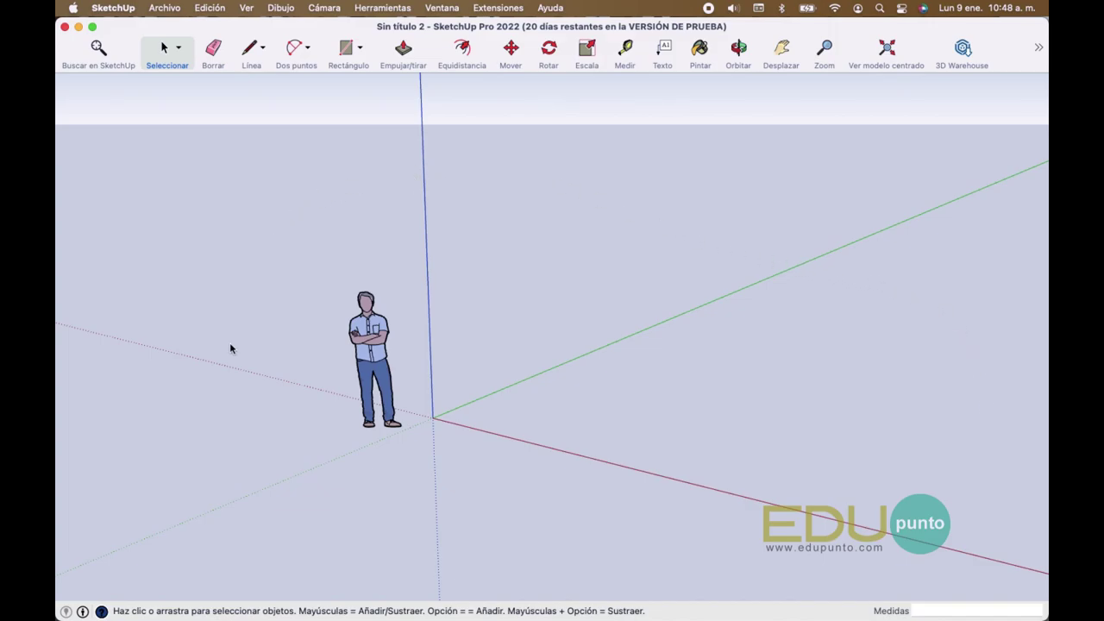
left_click(373, 331)
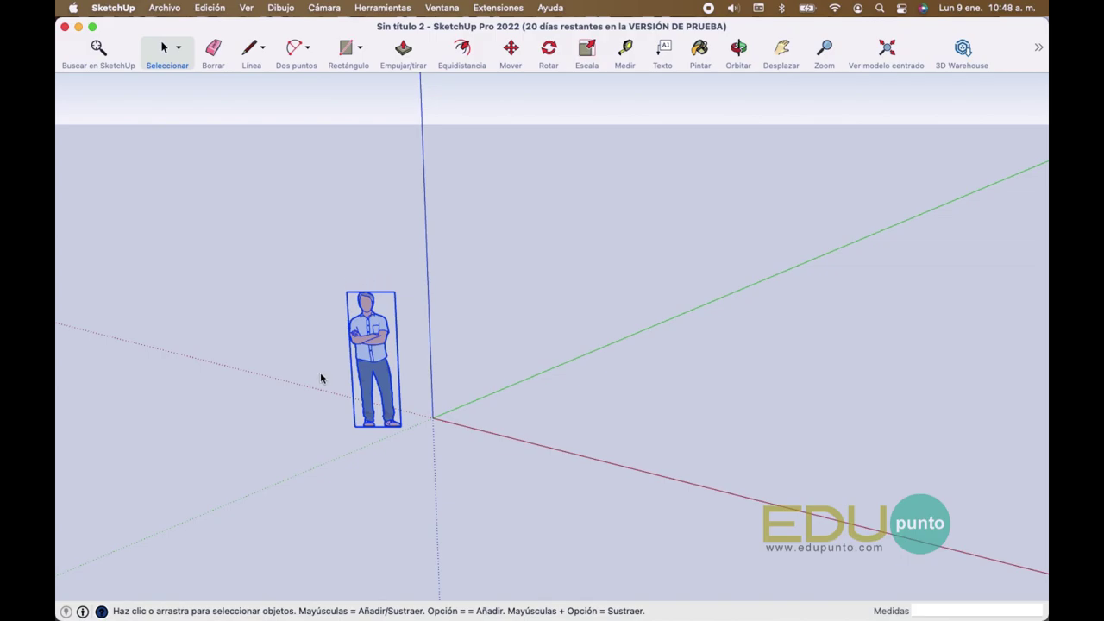
key("Delete")
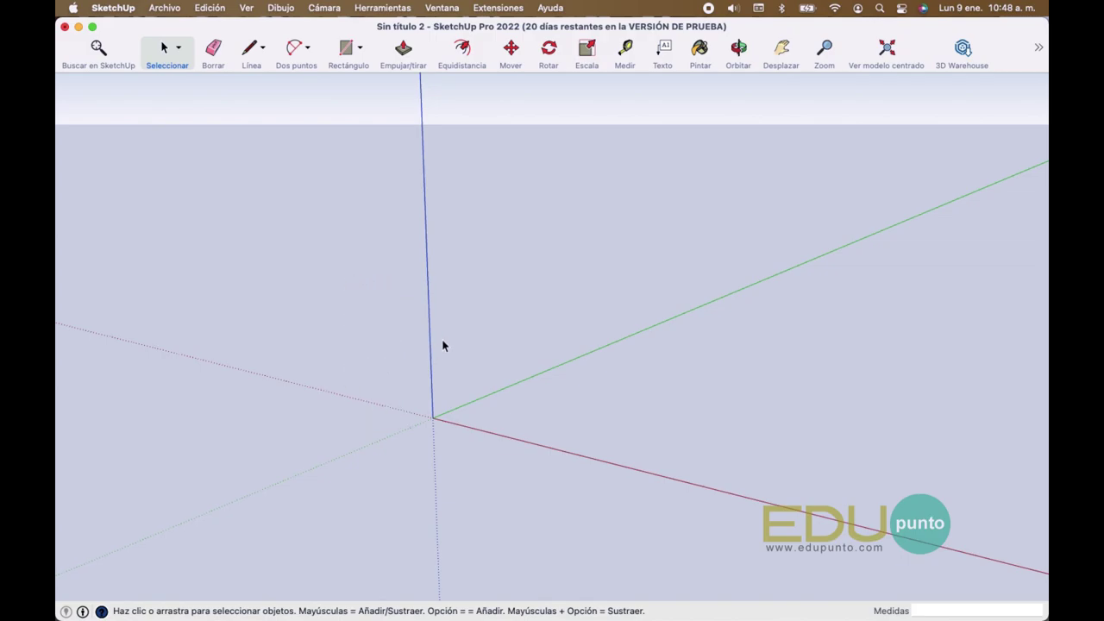
left_click(160, 8)
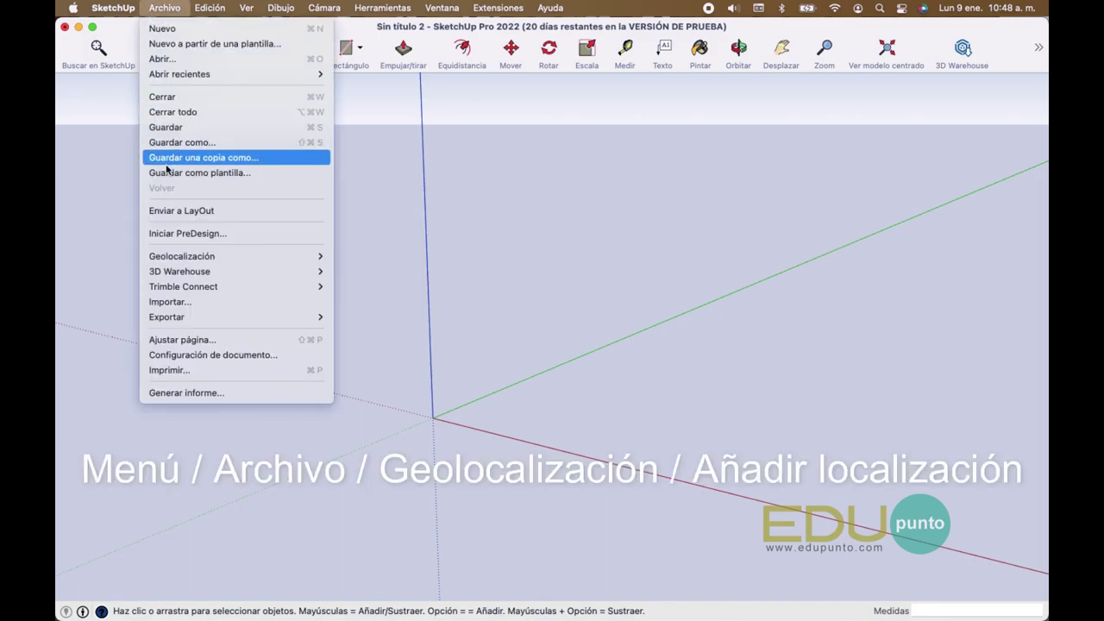
mouse_move(207, 256)
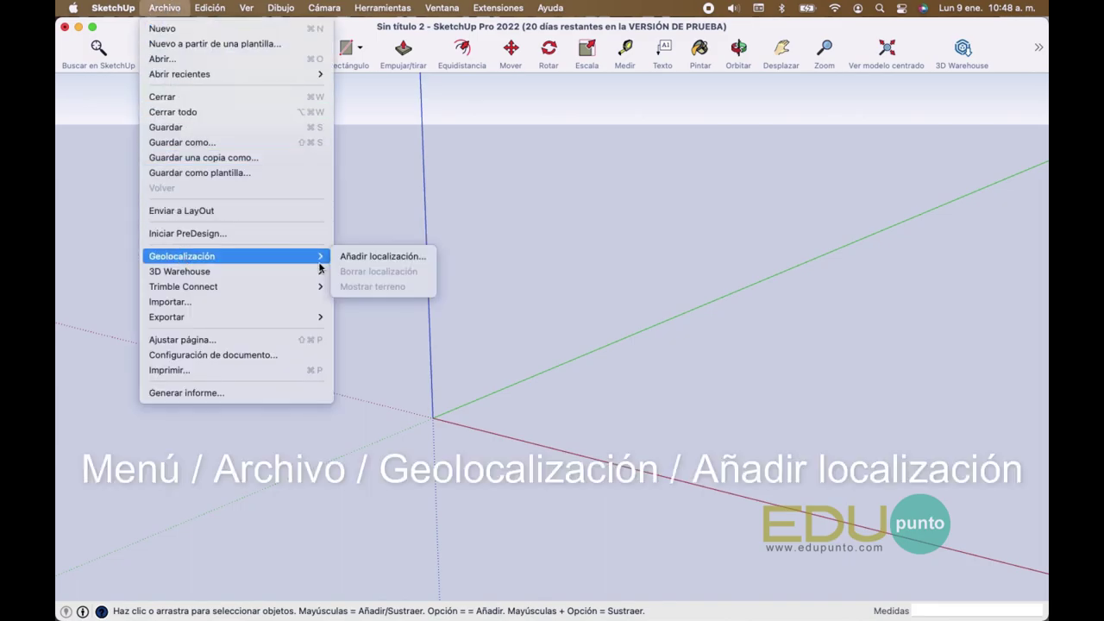
Open the Add Location satellite map and zoom in with Cabrera's coast beside the pin
left_click(395, 257)
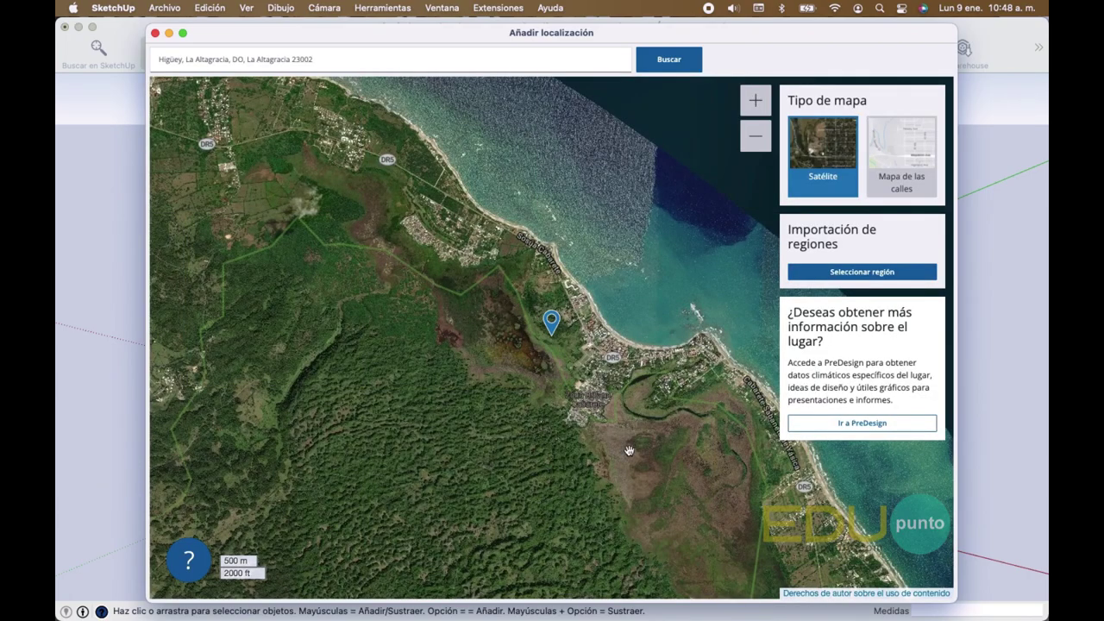
scroll(630, 450, "down", 5)
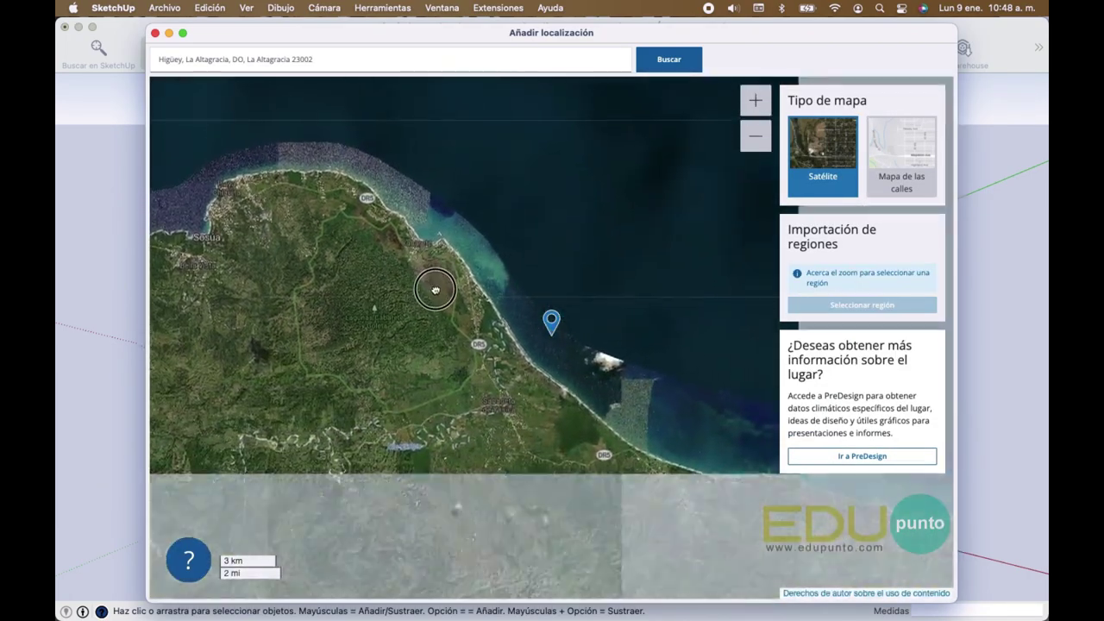
scroll(605, 459, "down", 3)
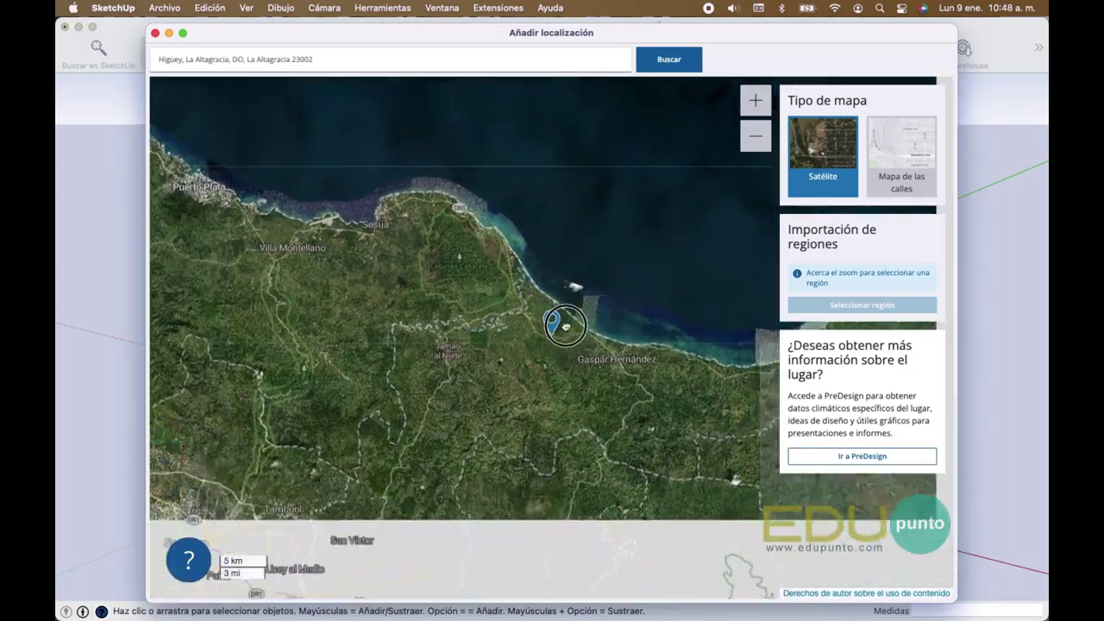
scroll(517, 385, "down", 2)
scroll(518, 385, "down", 3)
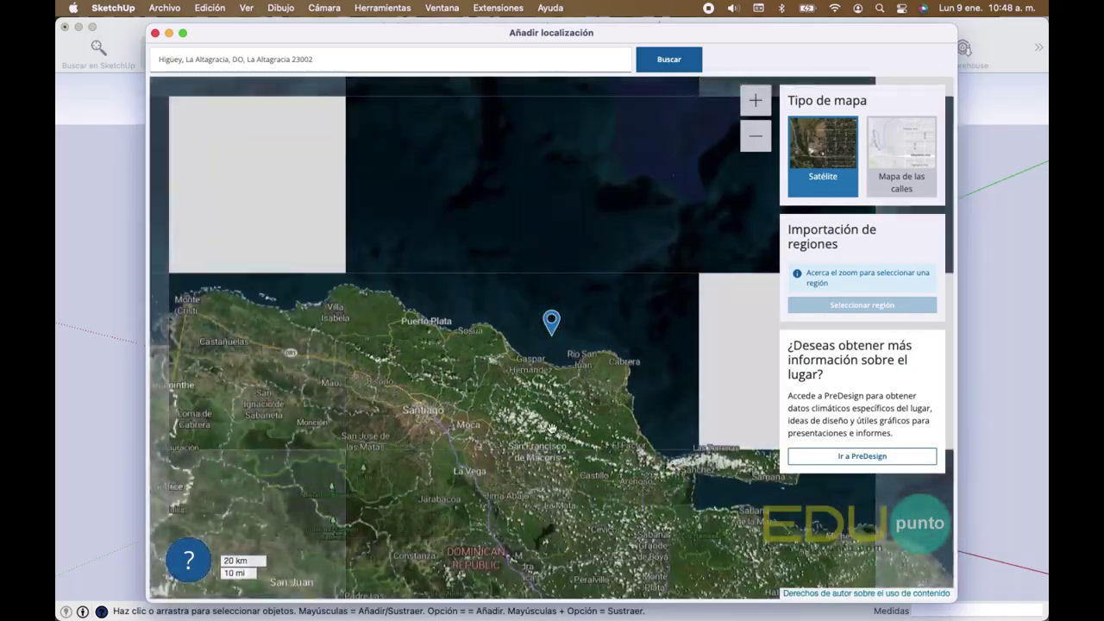
scroll(491, 320, "down", 2)
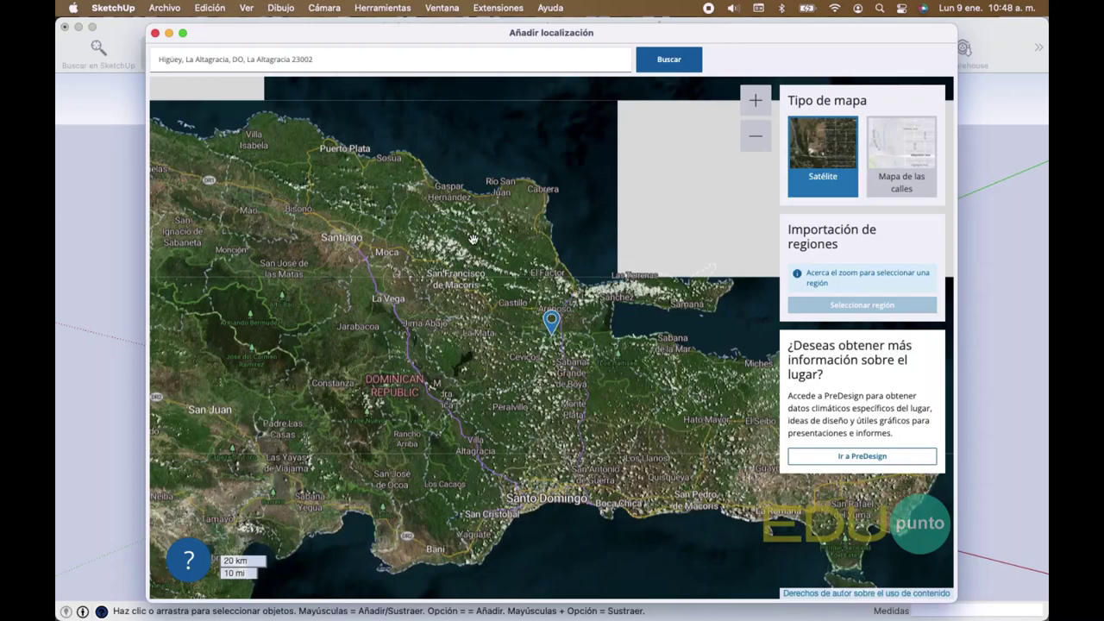
scroll(477, 254, "up", 2)
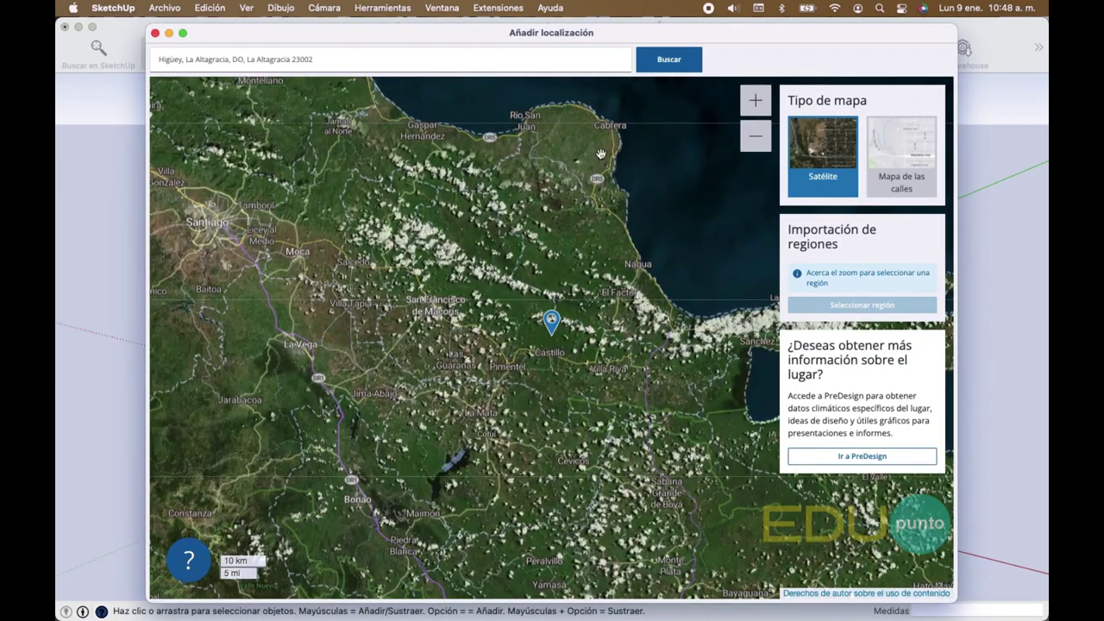
scroll(604, 140, "up", 2)
left_click_drag(595, 129, 552, 293)
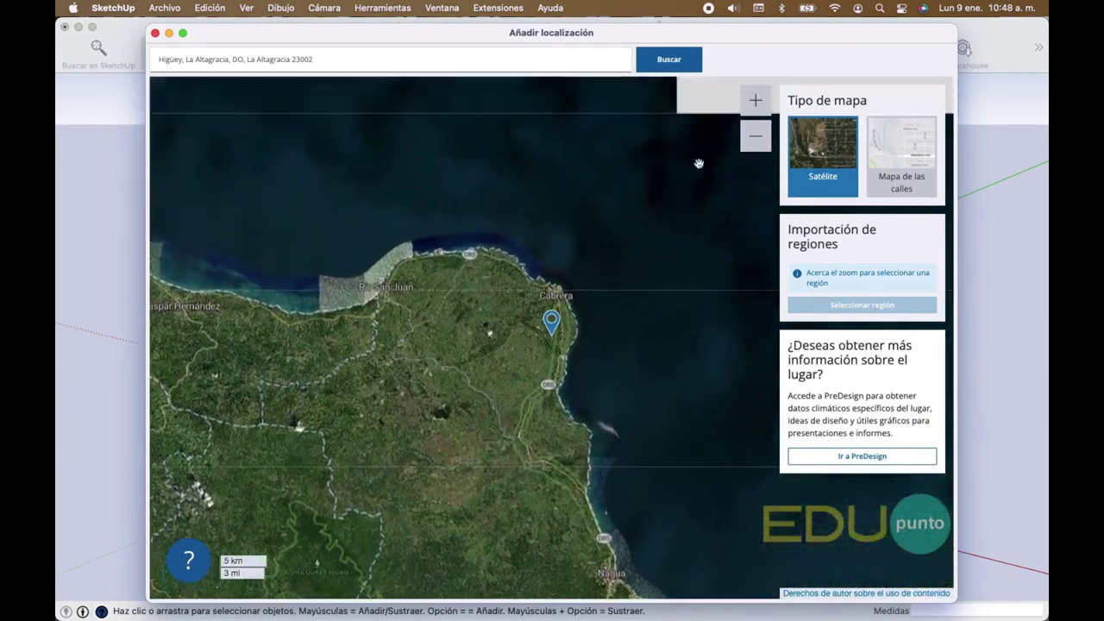
left_click(751, 103)
left_click(751, 103)
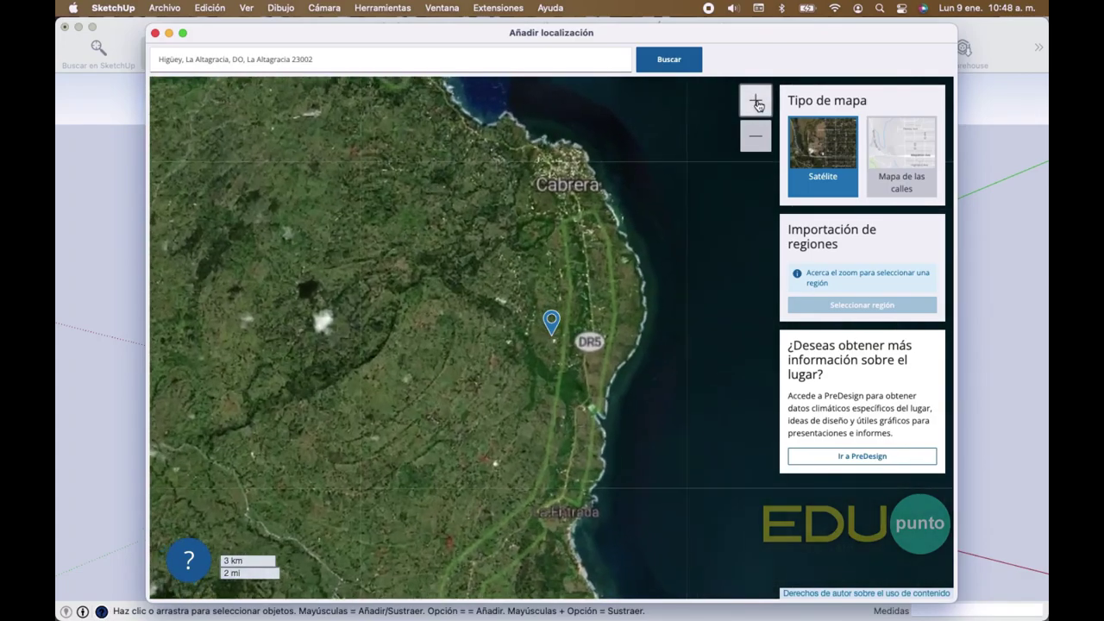
Fine-tune pan and zoom to centre Cabrera, then bring up the region selection frame
left_click_drag(583, 263, 577, 408)
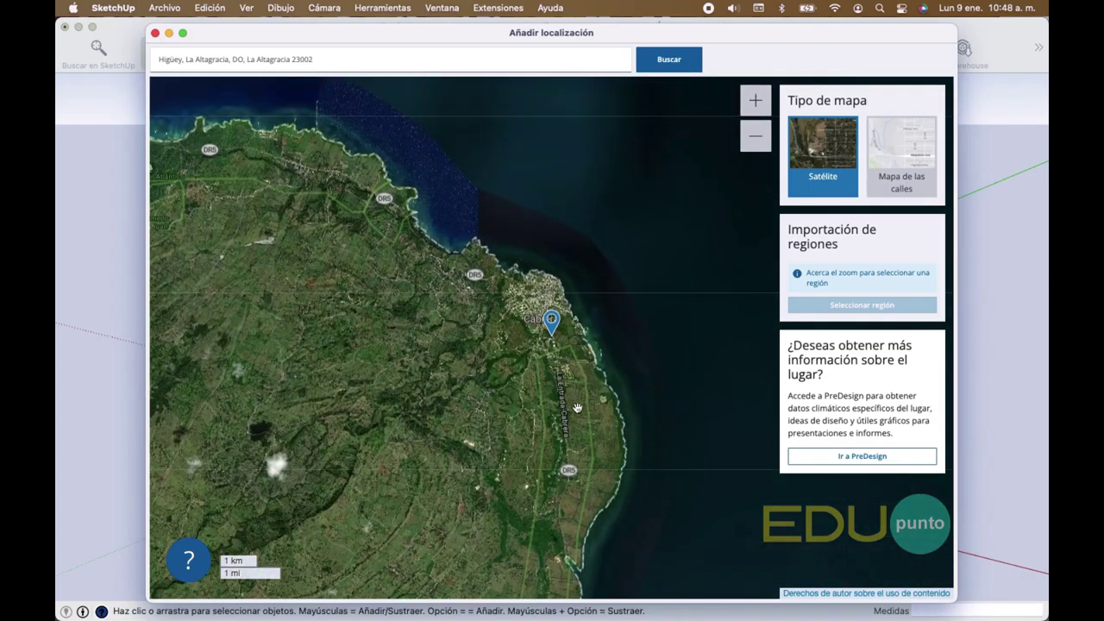
left_click_drag(545, 396, 574, 397)
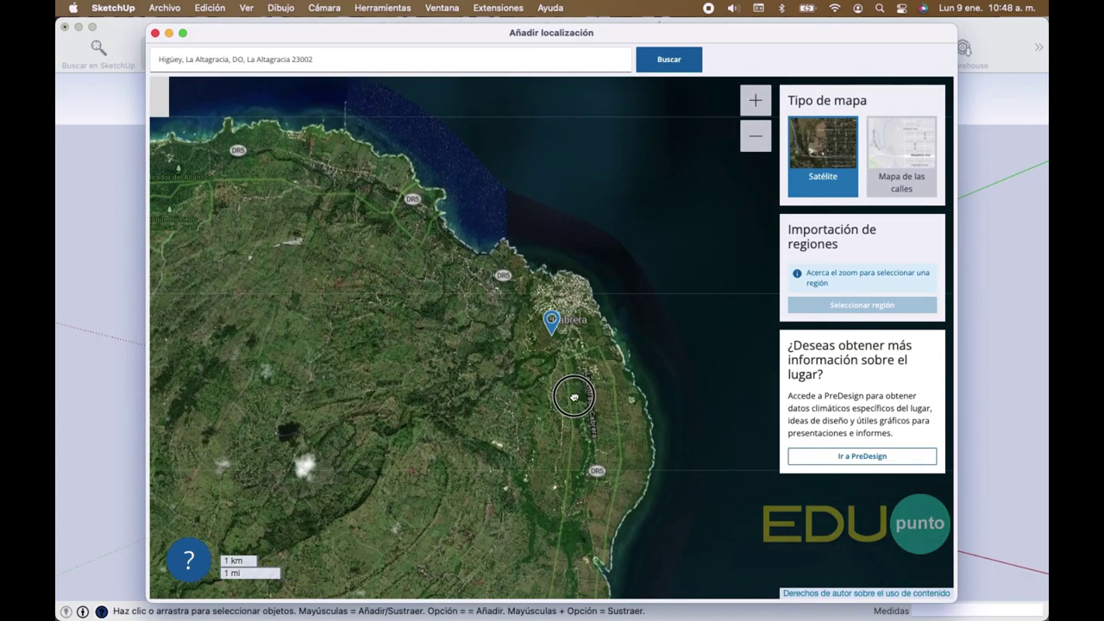
scroll(574, 391, "up", 1)
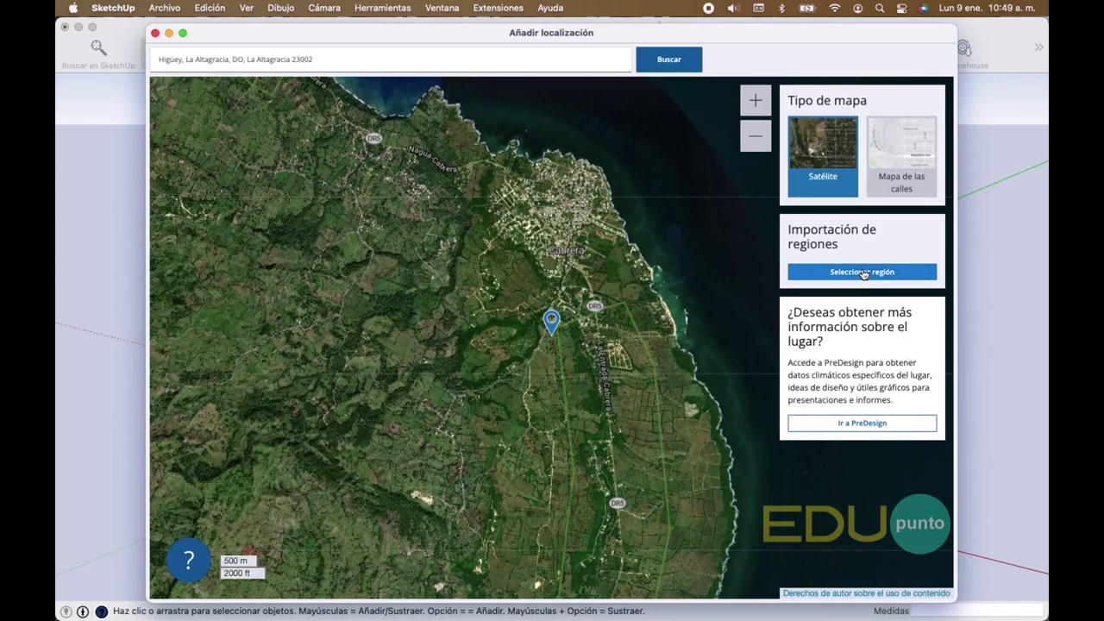
scroll(603, 354, "down", 1)
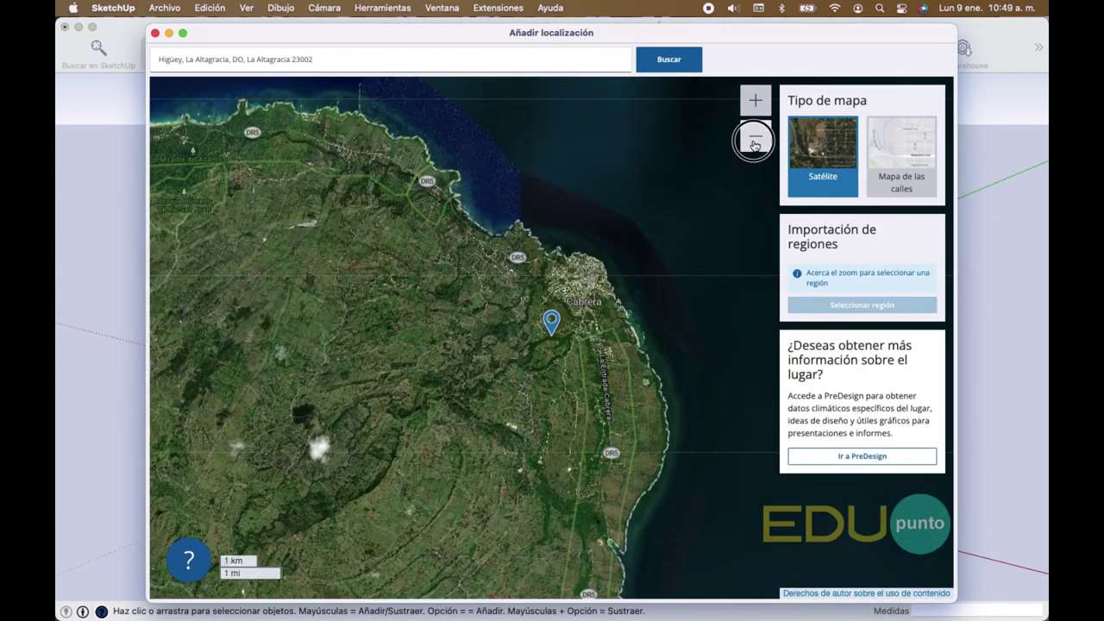
left_click(754, 140)
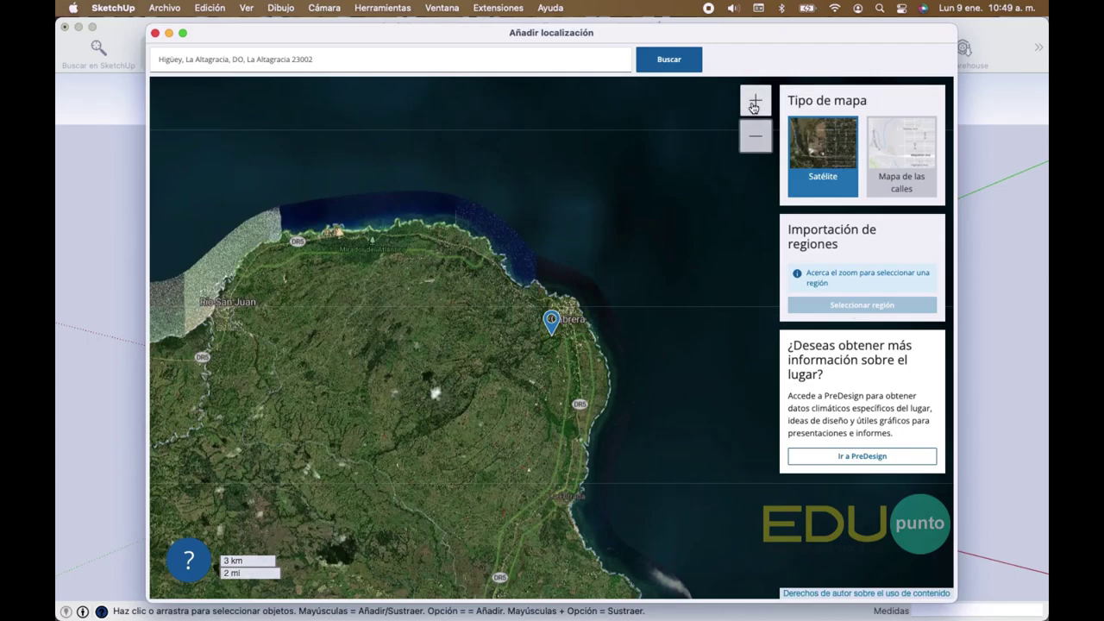
left_click(754, 100)
left_click(754, 100)
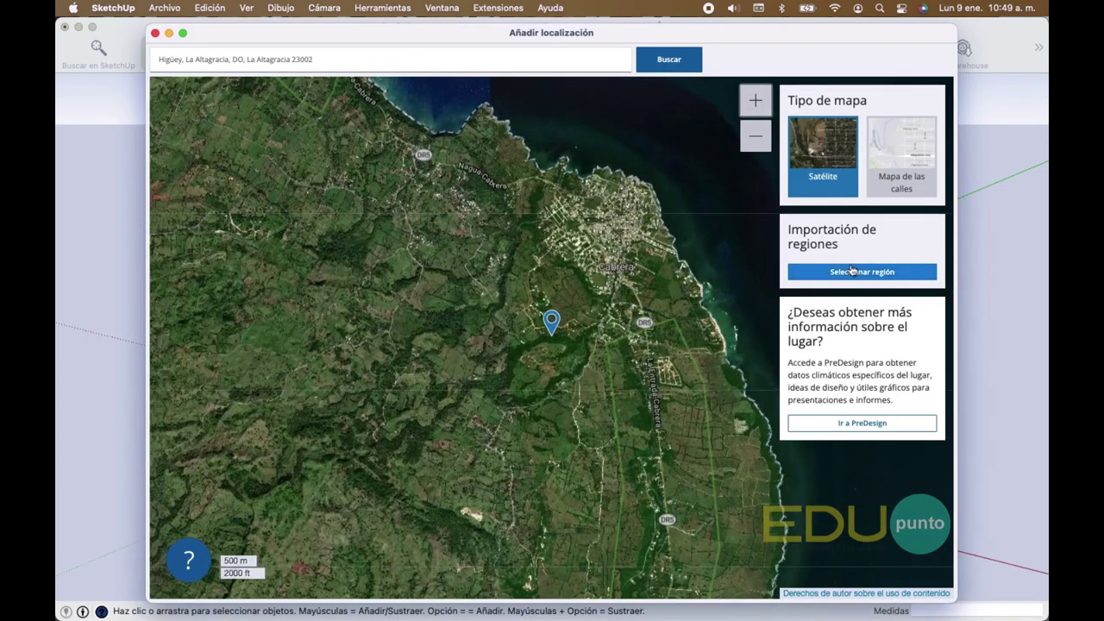
left_click_drag(621, 374, 568, 384)
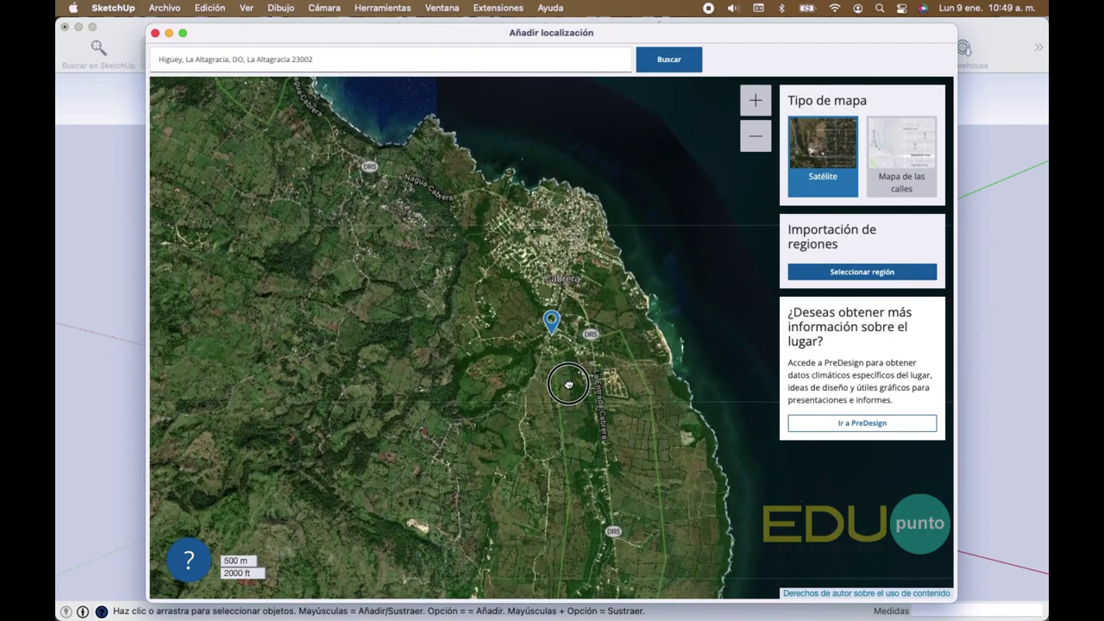
left_click_drag(608, 278, 623, 401)
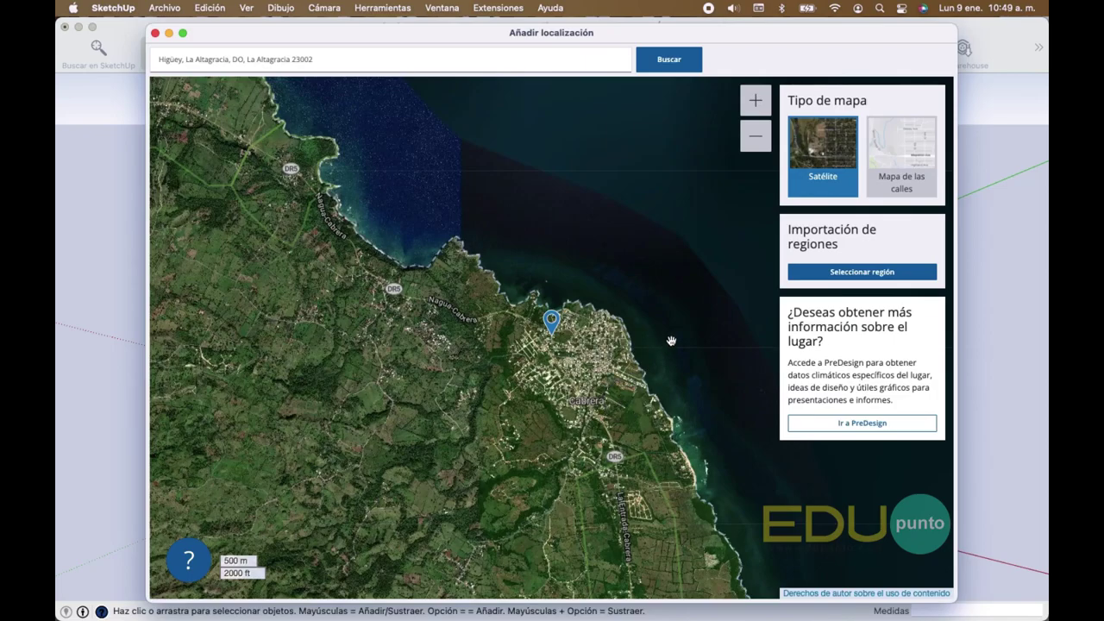
left_click(859, 273)
left_click(858, 273)
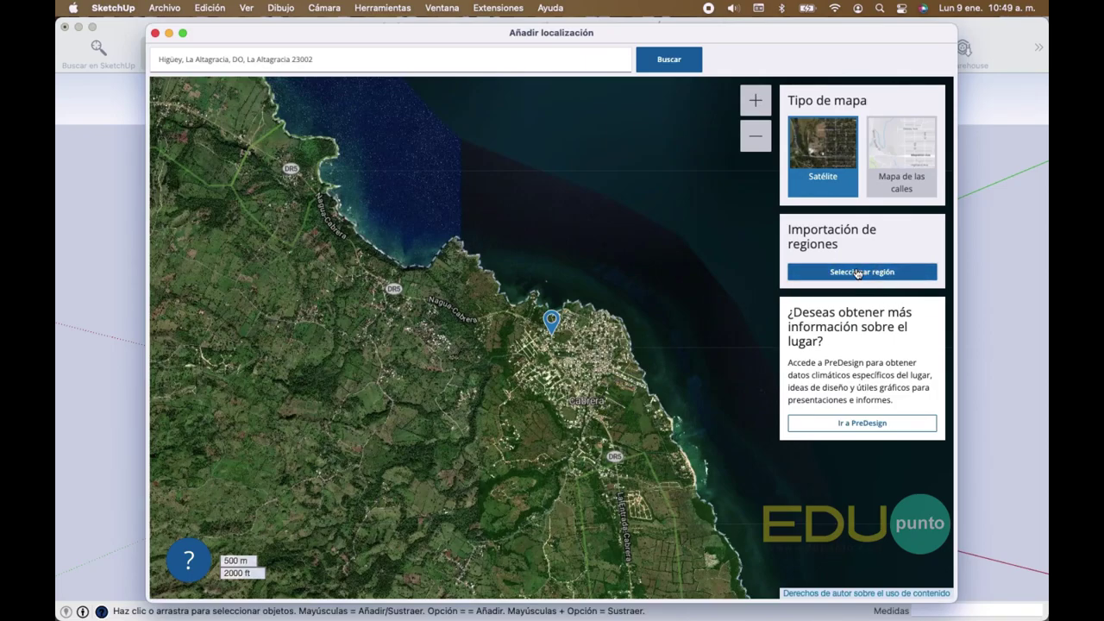
Frame Cabrera inside the region rectangle and import its DigitalGlobe satellite imagery
mouse_move(602, 436)
left_mouse_down()
mouse_move(607, 384)
mouse_move(557, 441)
left_mouse_up()
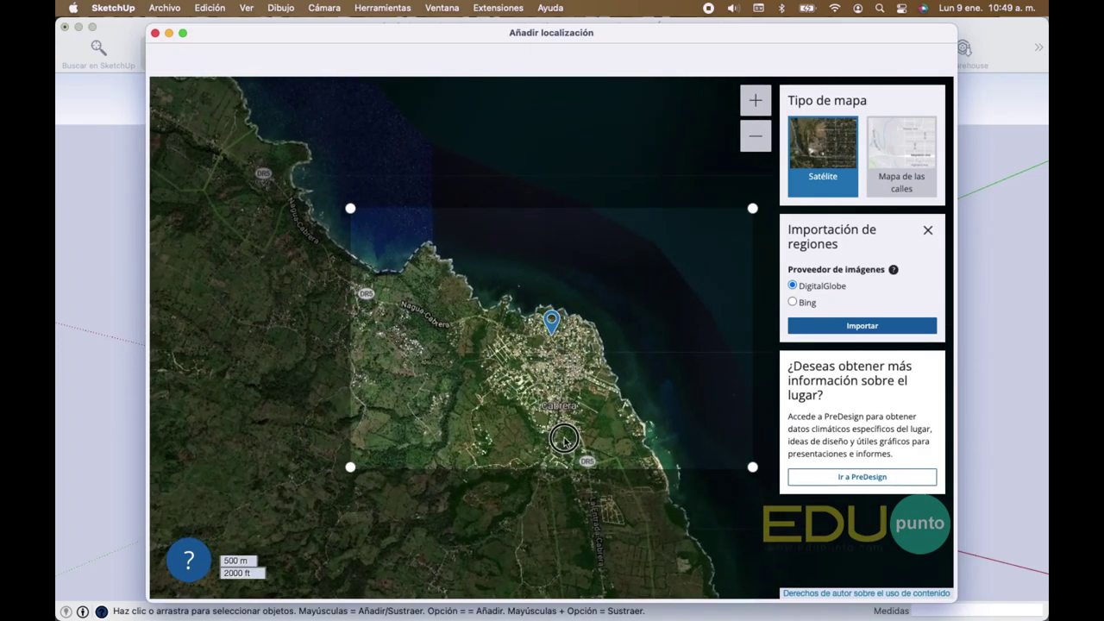
left_click_drag(556, 442, 558, 440)
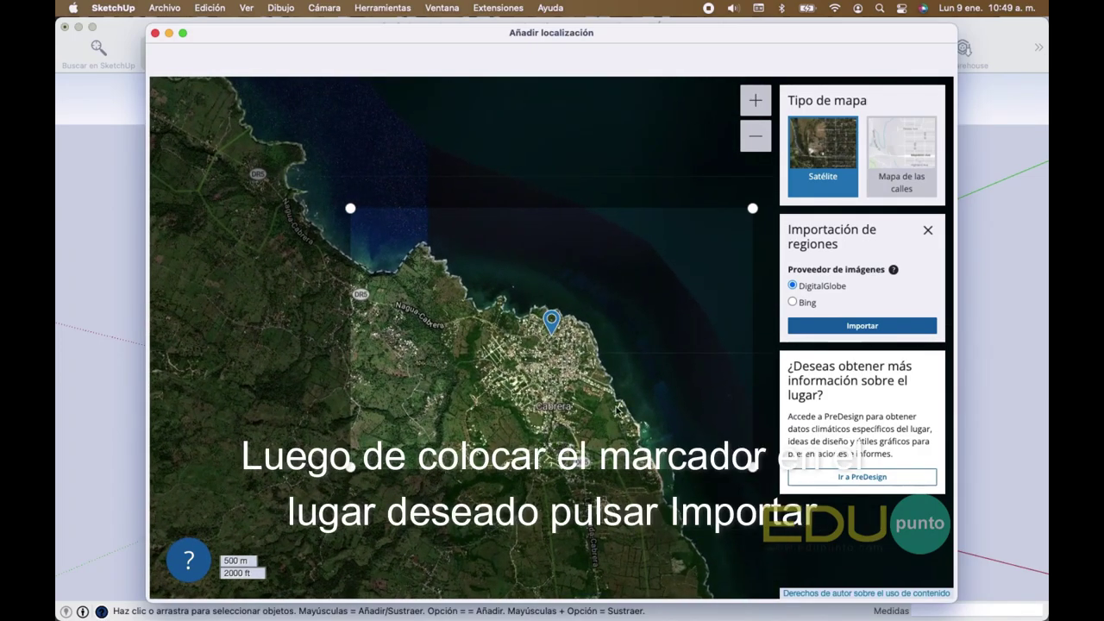
left_click(865, 327)
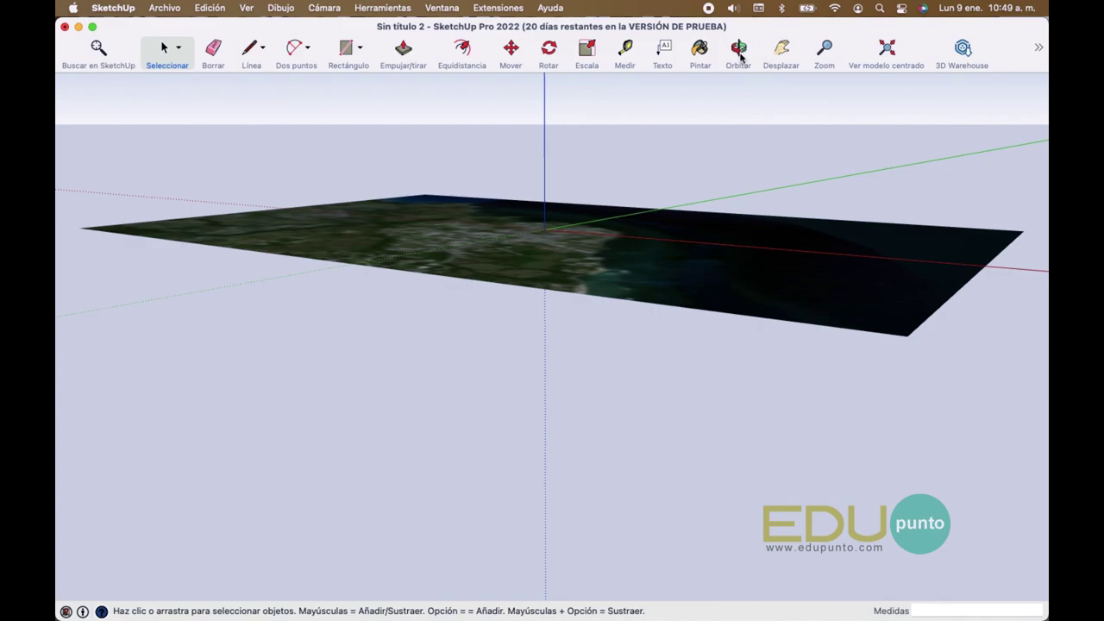
Orbit the view to look down at an angle across the imported Cabrera terrain
left_click(740, 56)
mouse_move(561, 186)
left_mouse_down()
mouse_move(552, 214)
mouse_move(763, 494)
left_mouse_up()
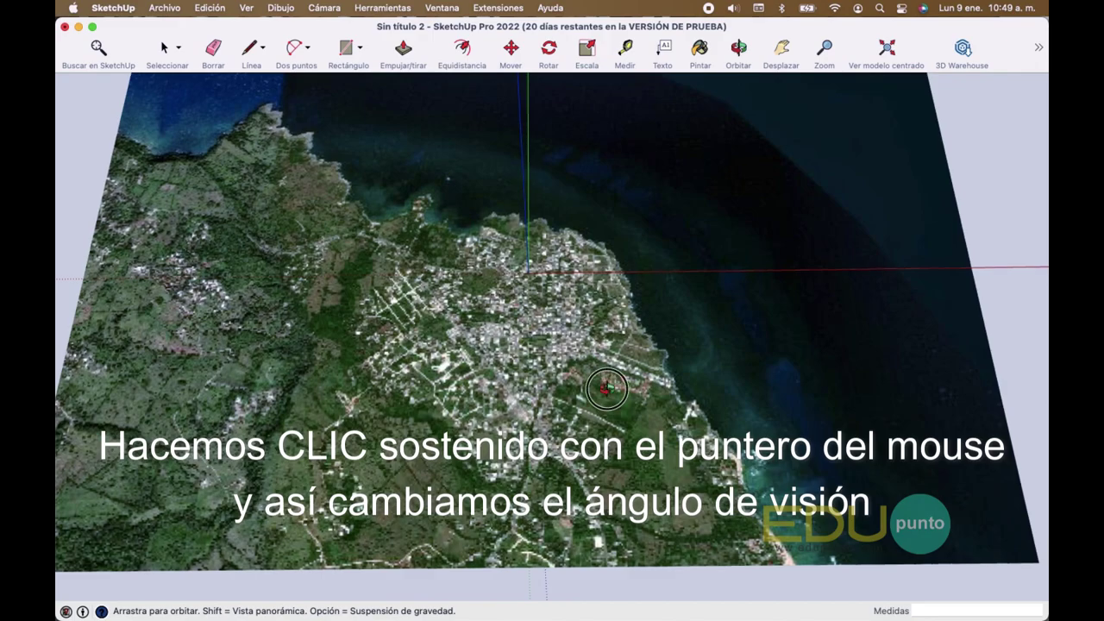
left_click_drag(606, 388, 612, 327)
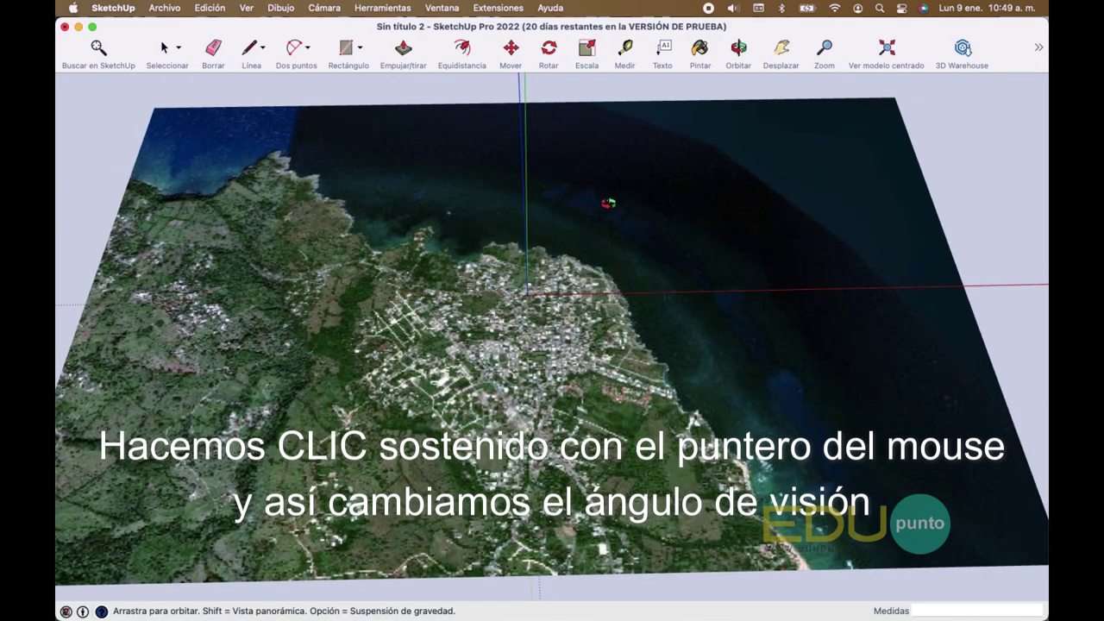
mouse_move(610, 414)
left_mouse_down()
mouse_move(582, 415)
mouse_move(535, 390)
left_mouse_up()
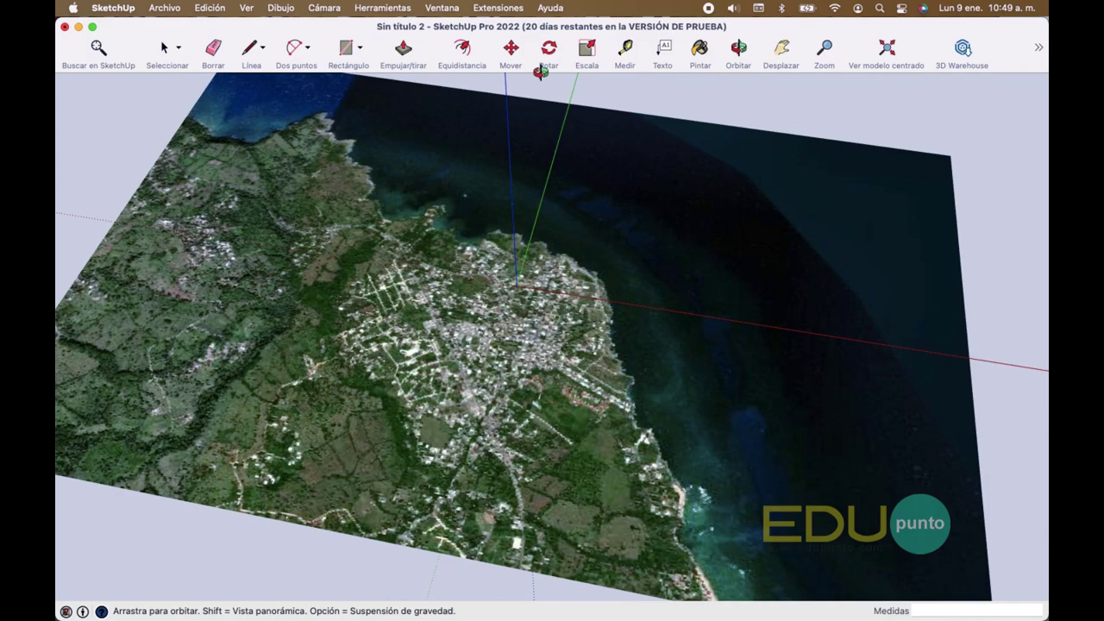
Create filled 3D text reading CABRERA, extruded 600 m, via Herramientas > Texto 3D
left_click(379, 8)
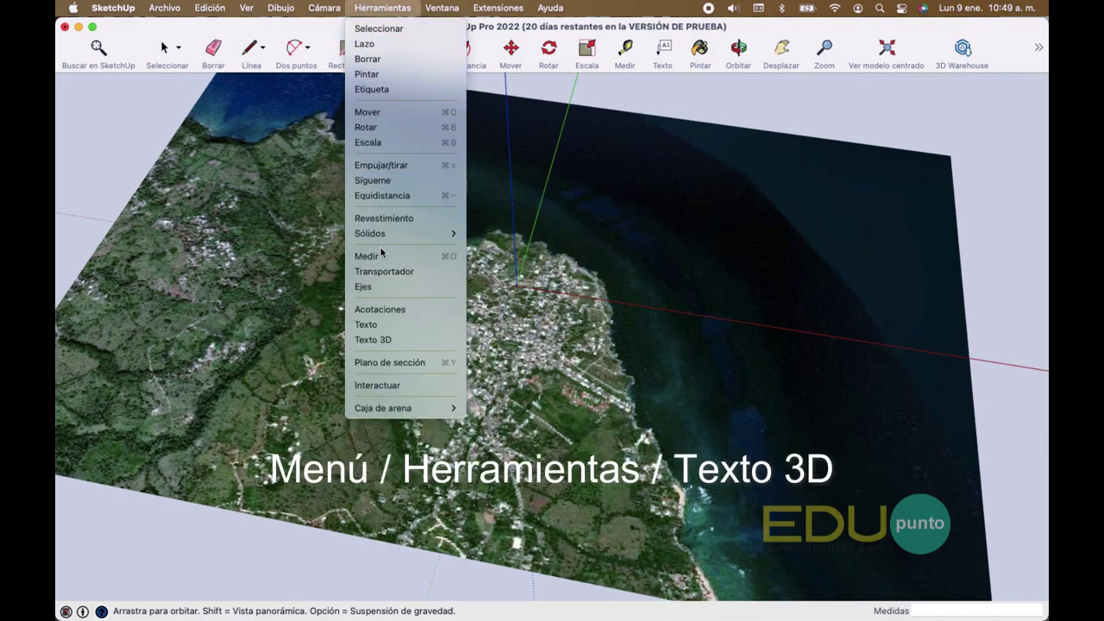
left_click(393, 340)
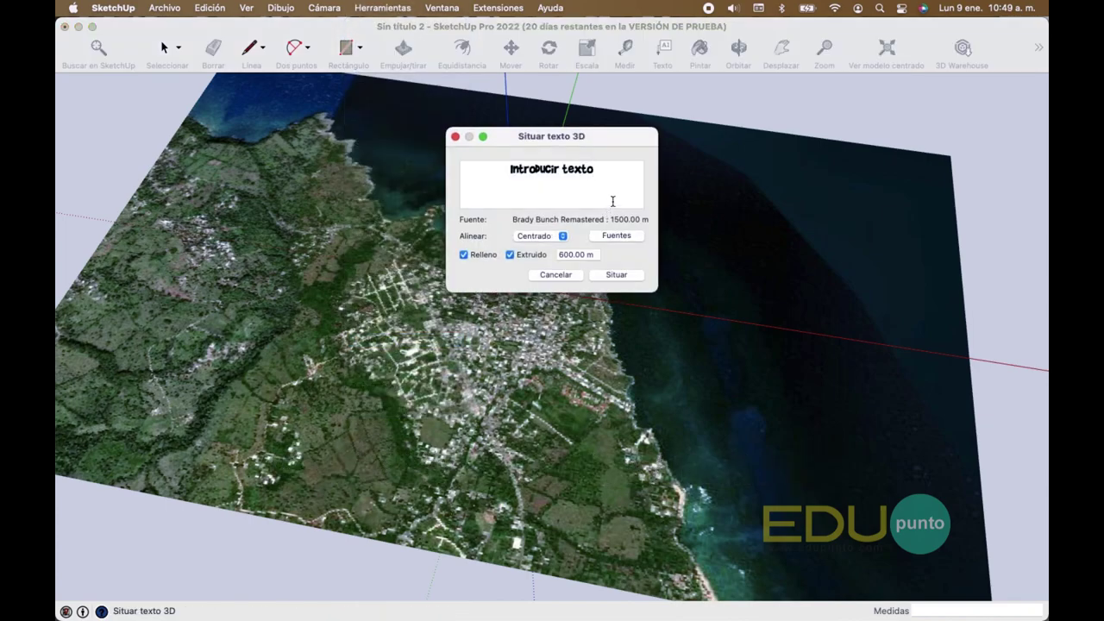
left_click_drag(617, 180, 449, 152)
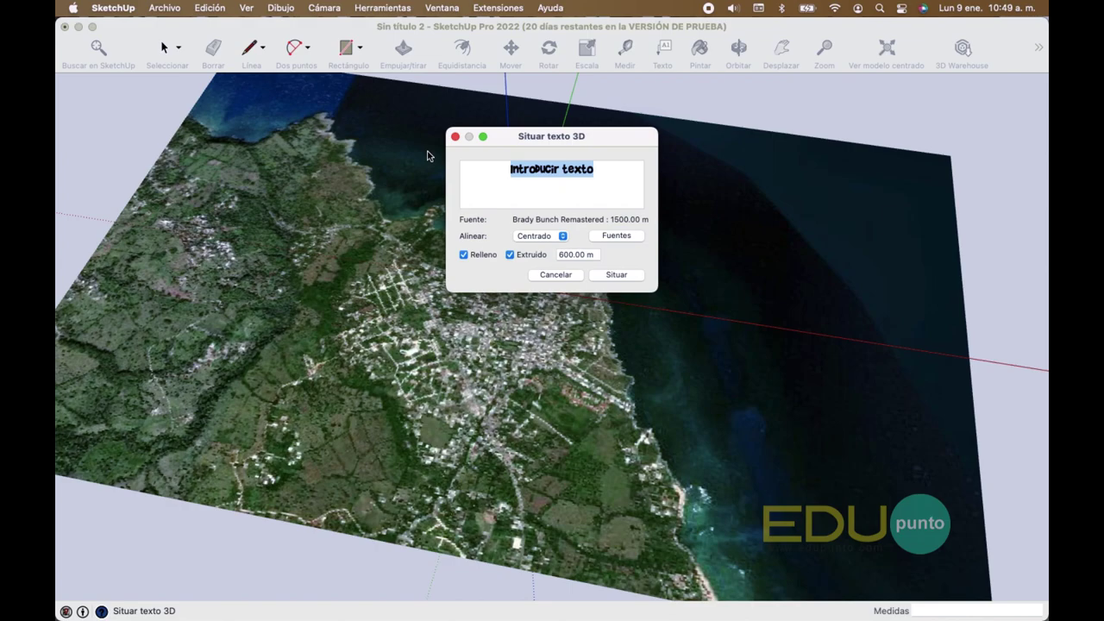
type("c")
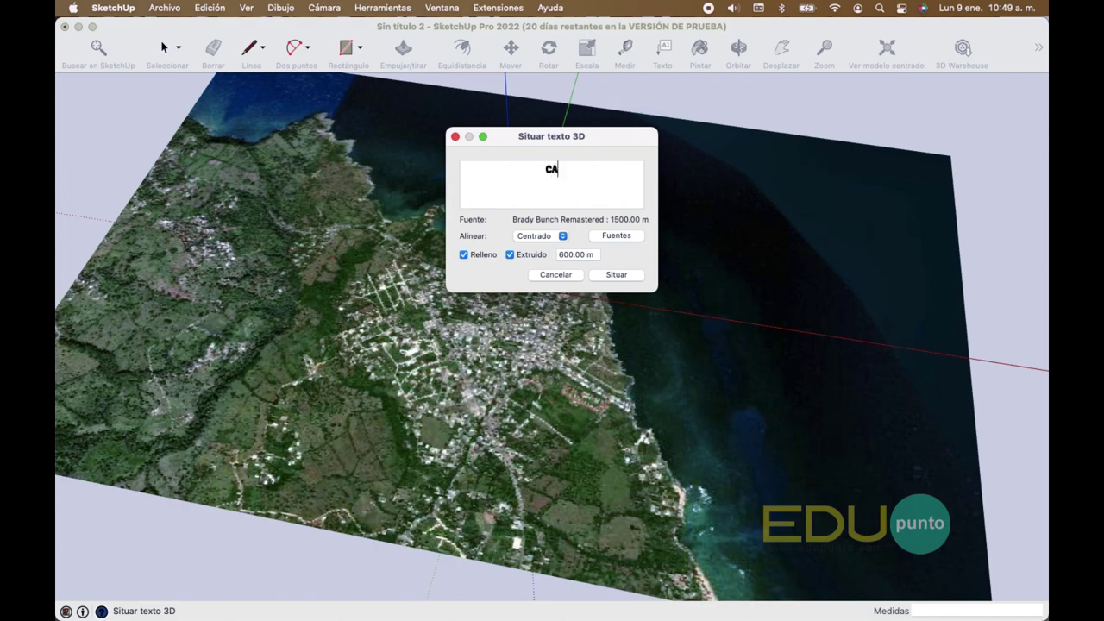
type("ra")
left_click(618, 276)
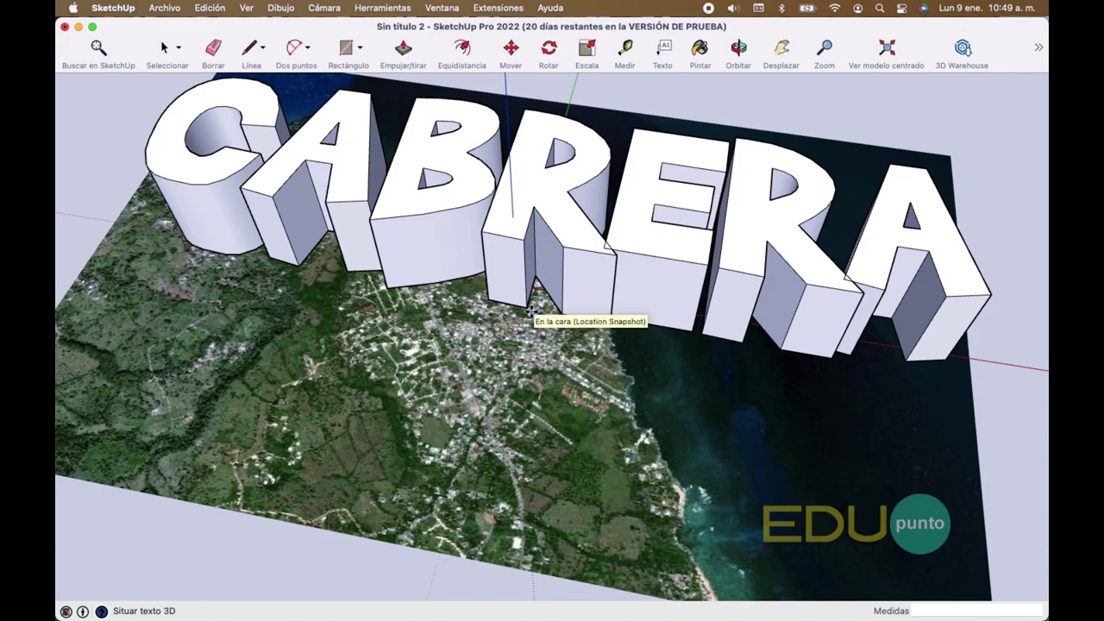
Drop the 3D CABRERA text onto the terrain over Cabrera town
left_click(531, 311)
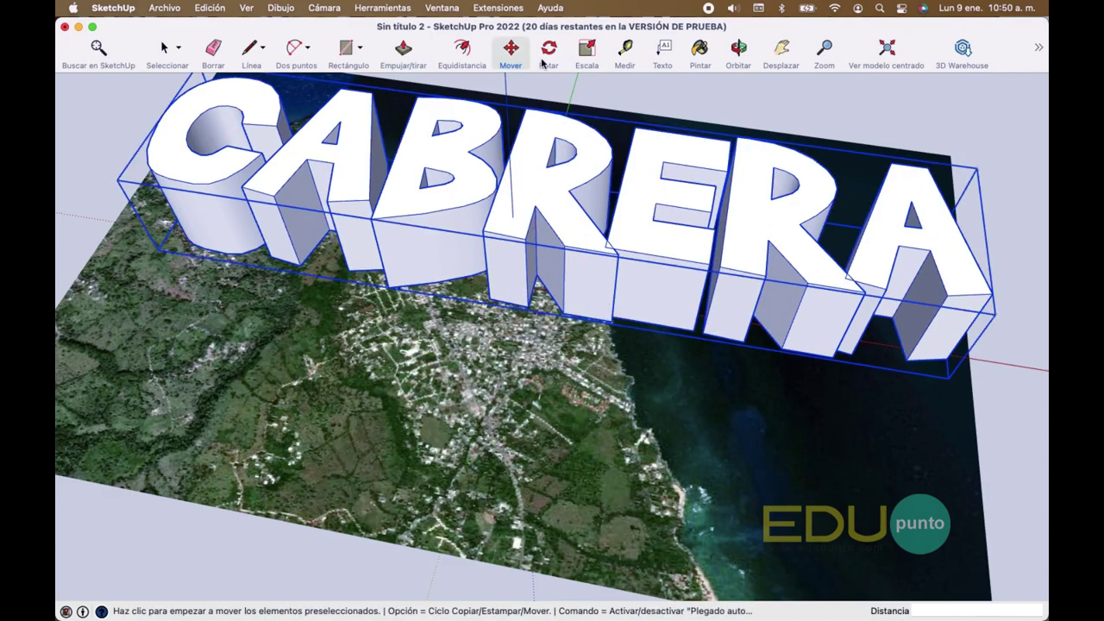
left_click(590, 51)
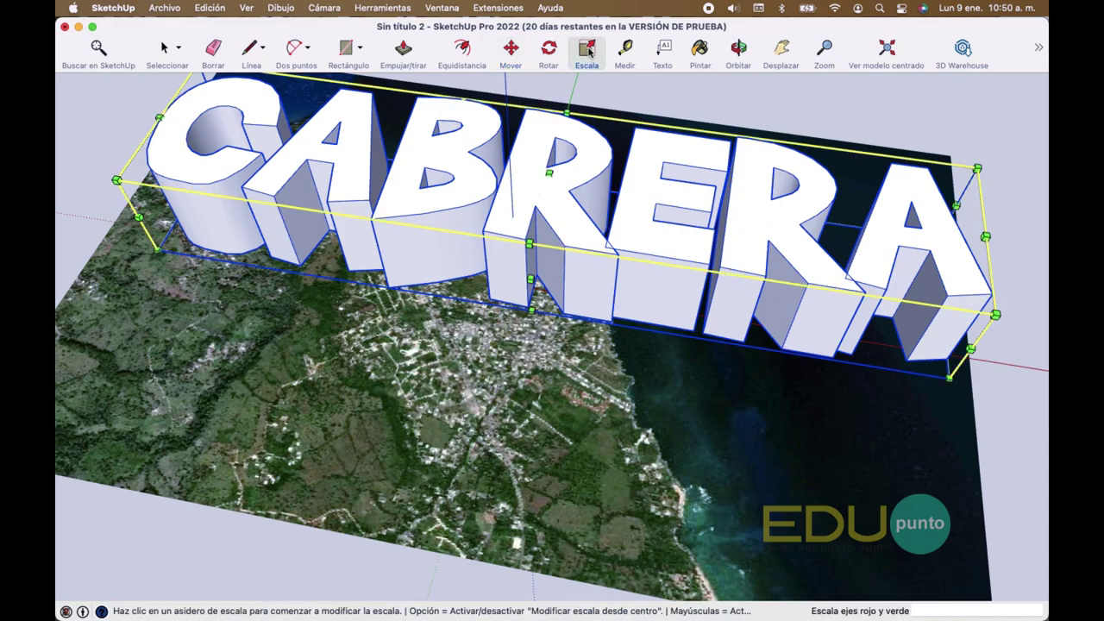
Scale the CABRERA text uniformly down to 0.50 from a corner grip
left_click(974, 165)
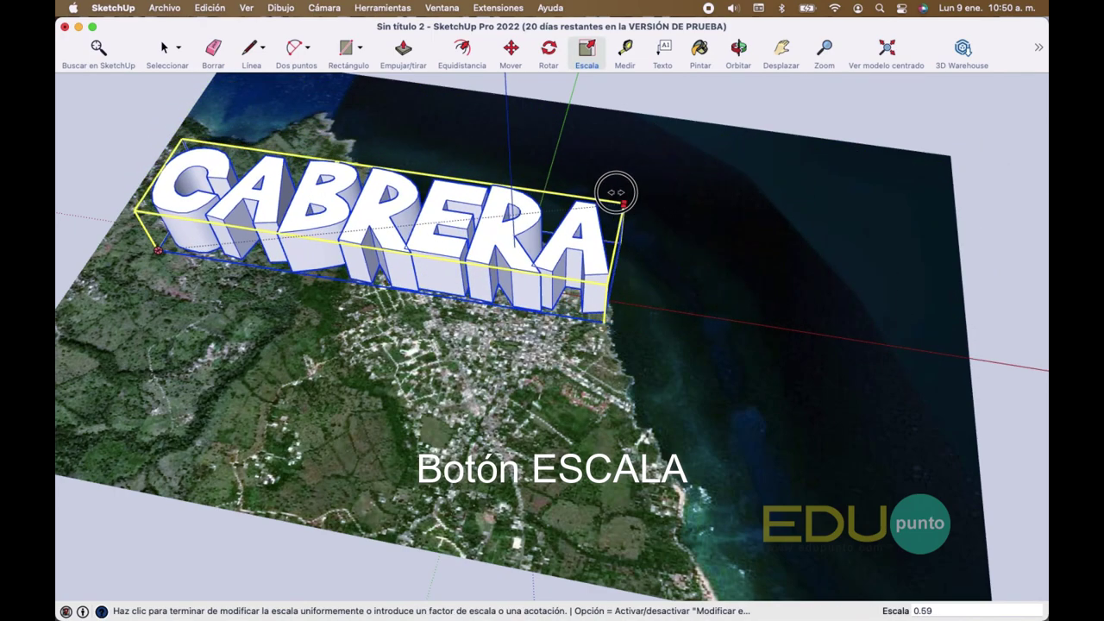
left_click(562, 194)
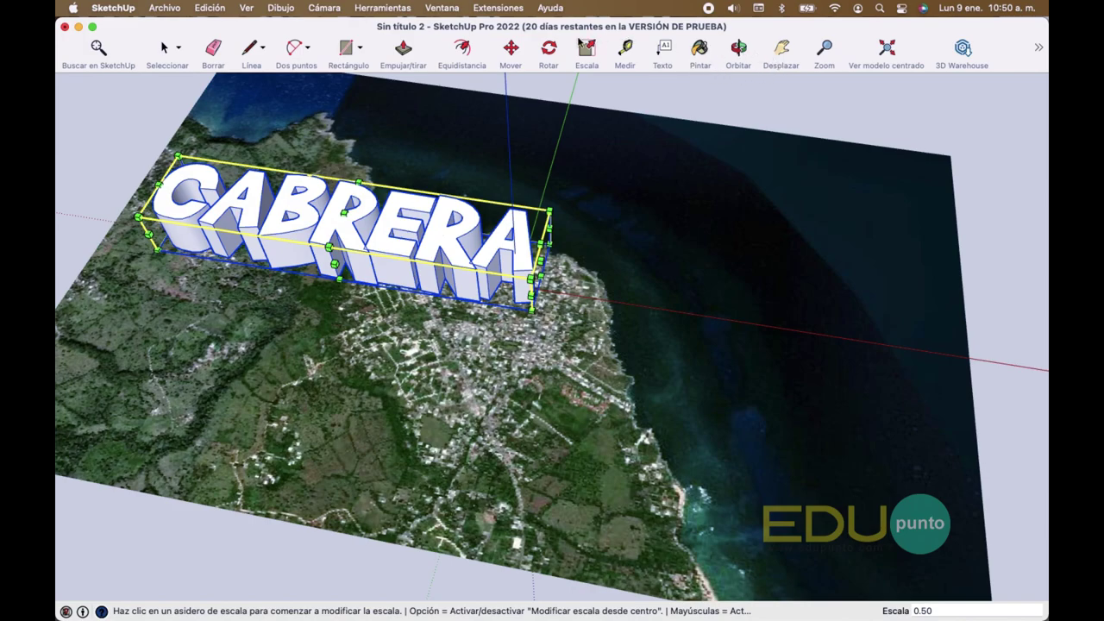
left_click(511, 54)
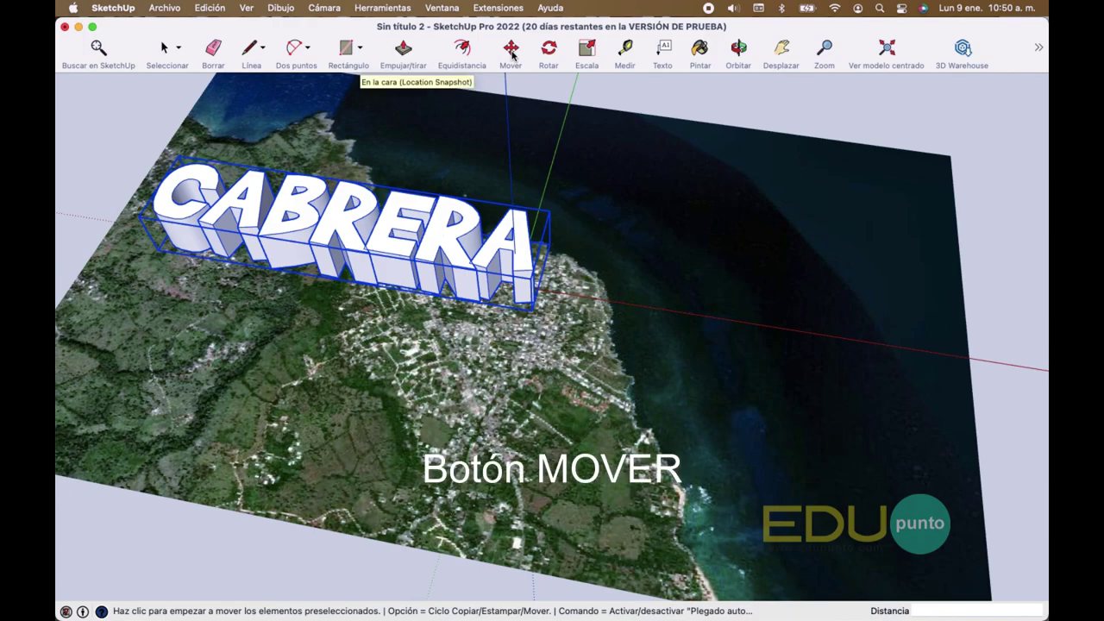
Move the CABRERA text about 1144 m right, over the town's coastal centre
left_click(341, 210)
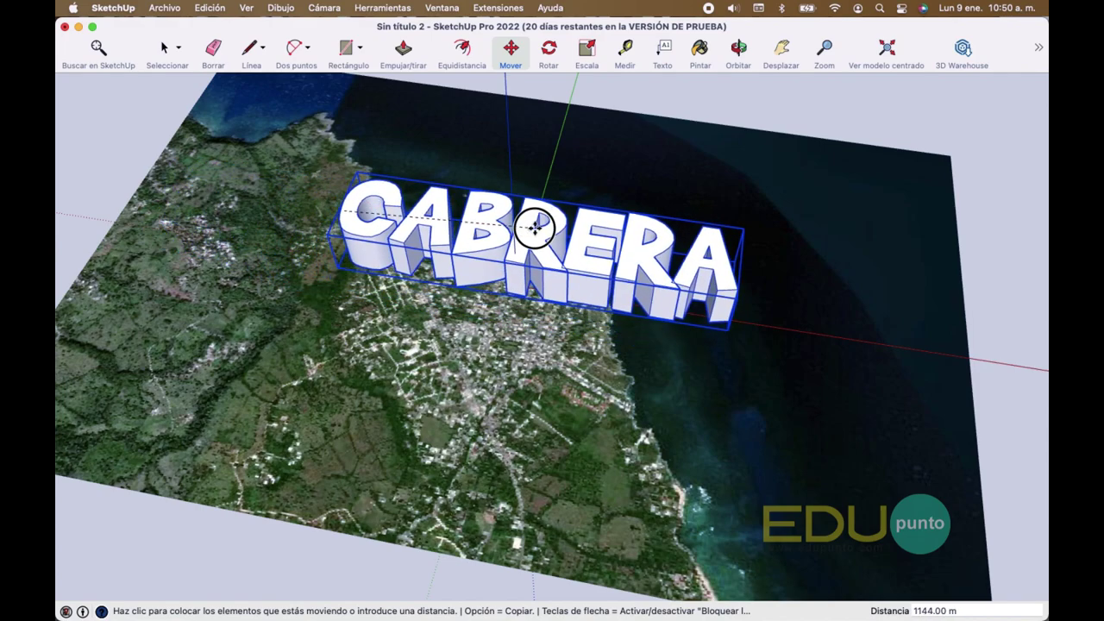
left_click(534, 226)
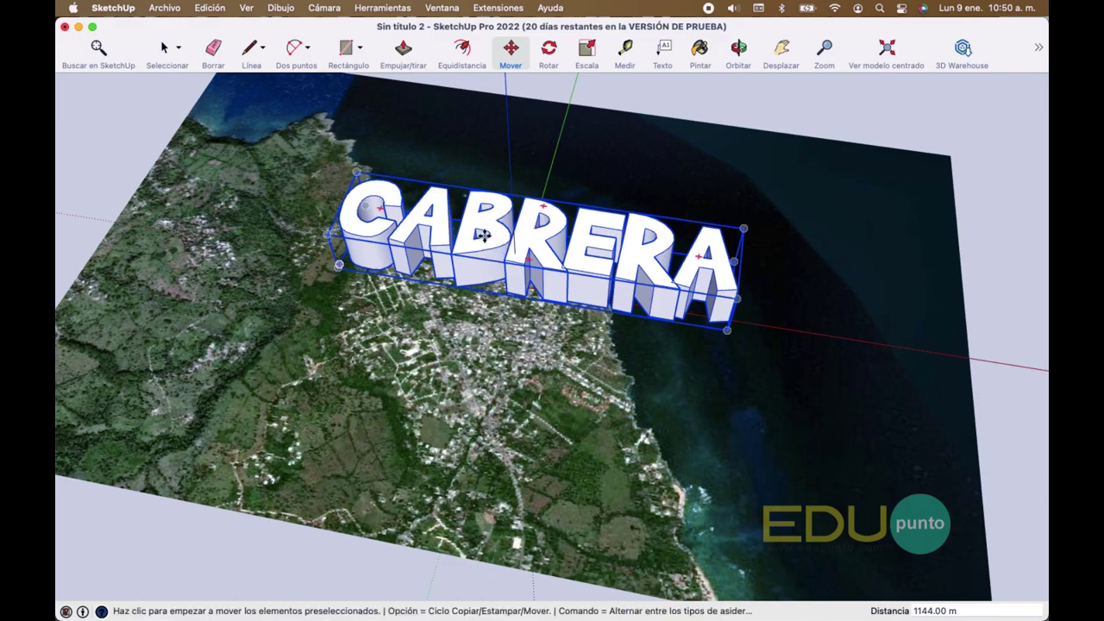
left_click(587, 50)
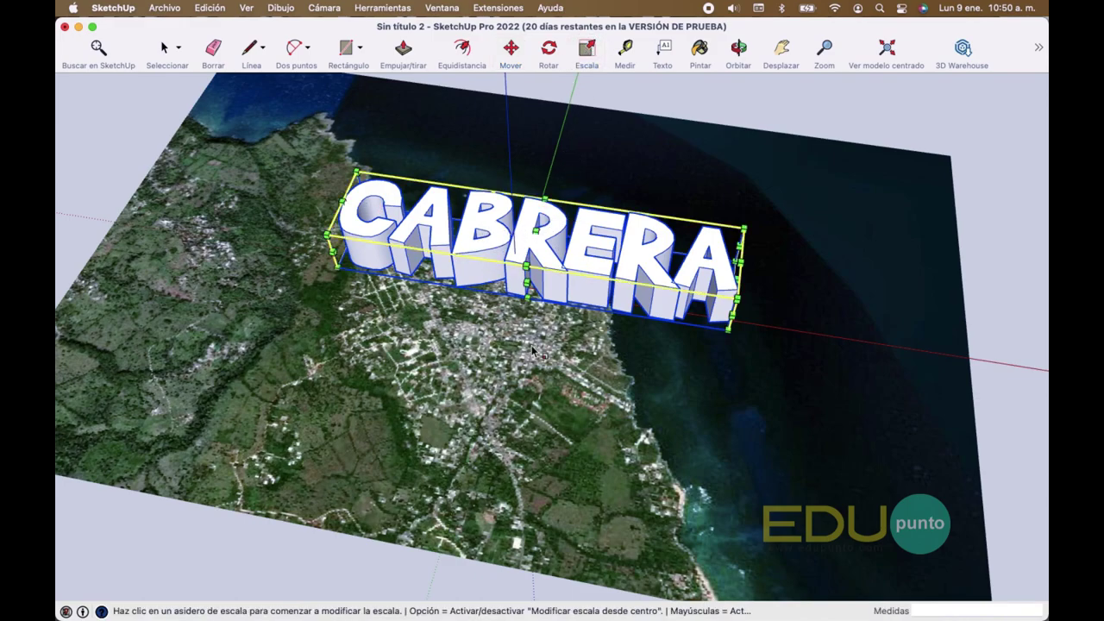
Scale the CABRERA text to 0.26 along the blue axis, flattening its letters
scroll(532, 349, "up", 3)
scroll(532, 349, "up", 1)
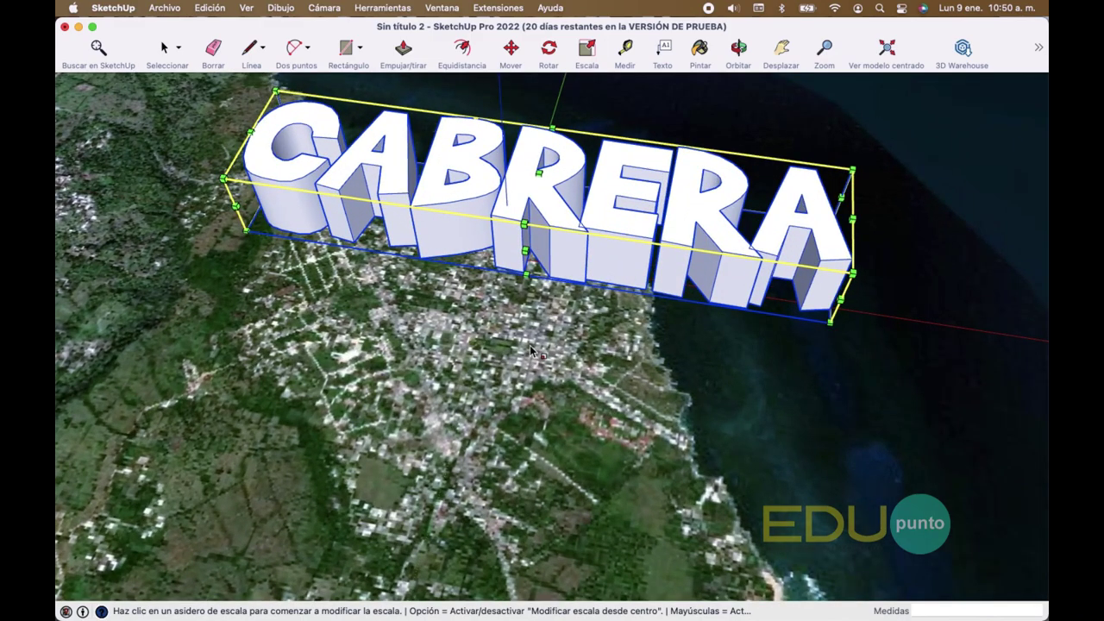
left_click(524, 228)
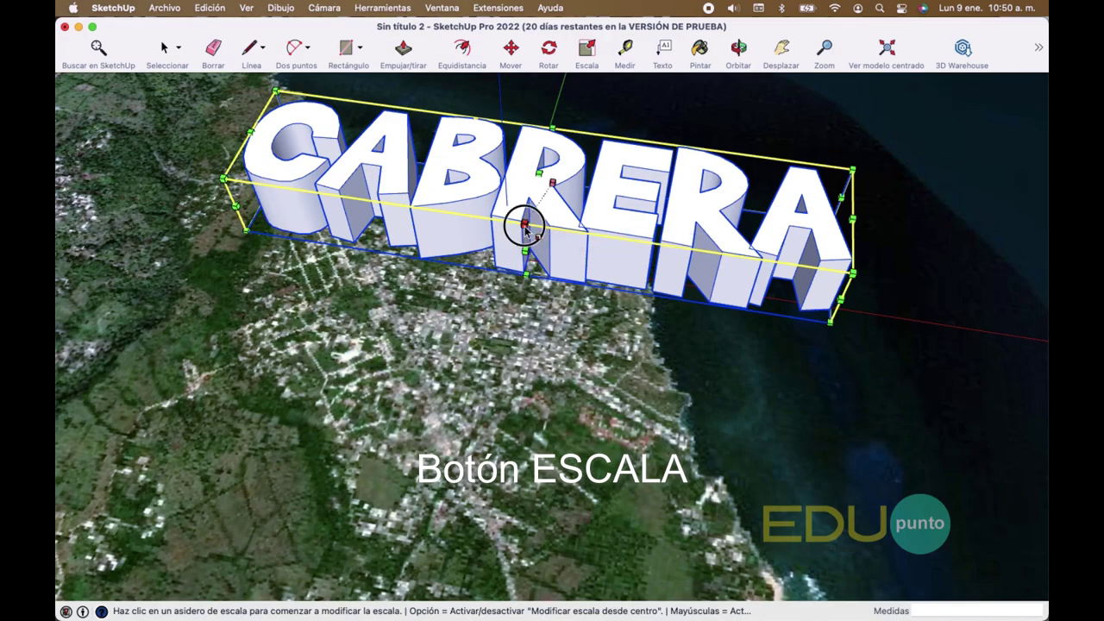
left_click_drag(525, 229, 525, 245)
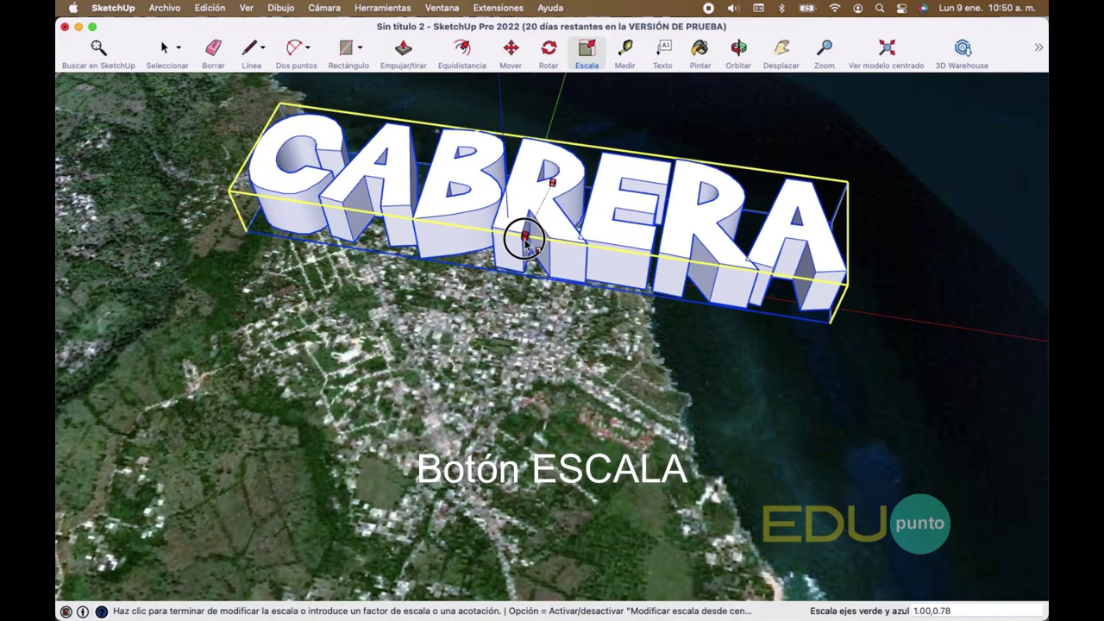
left_click_drag(525, 245, 527, 269)
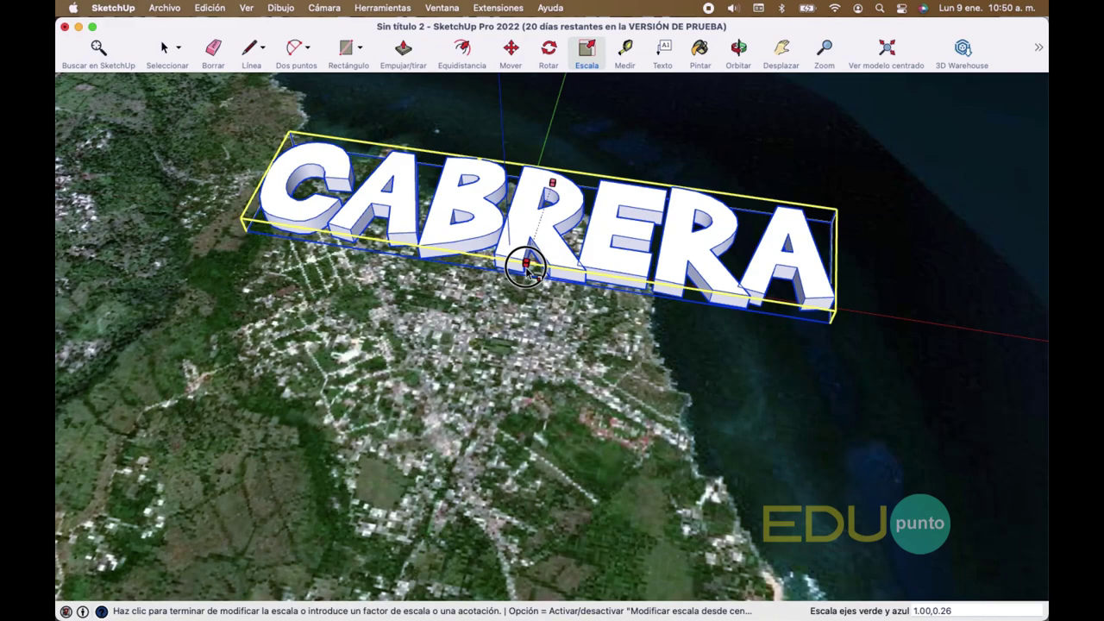
left_click_drag(527, 269, 527, 269)
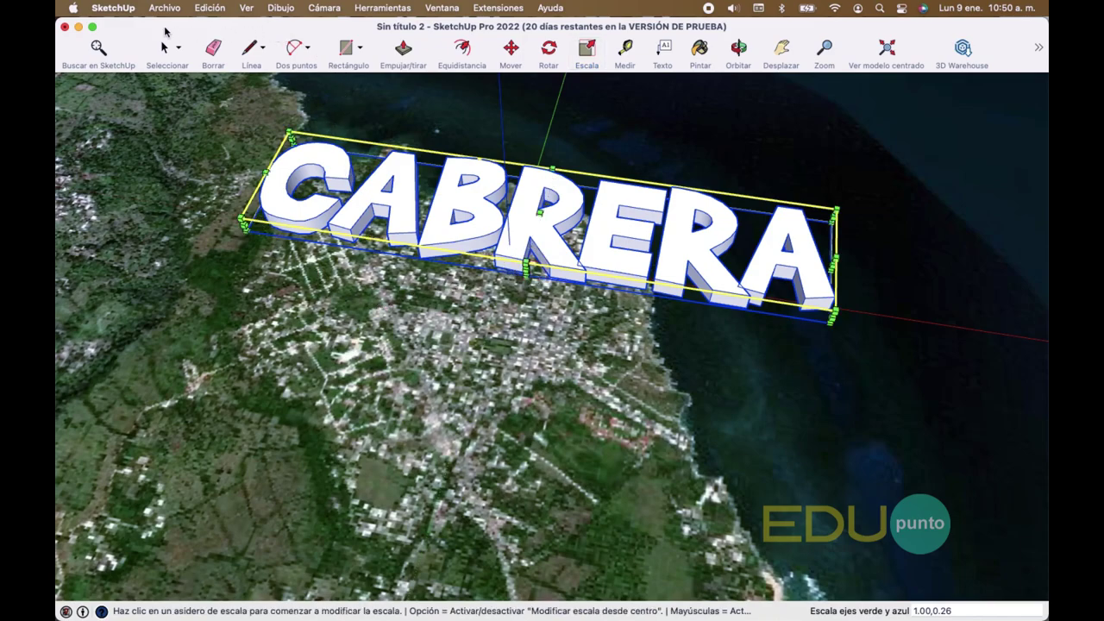
left_click(164, 50)
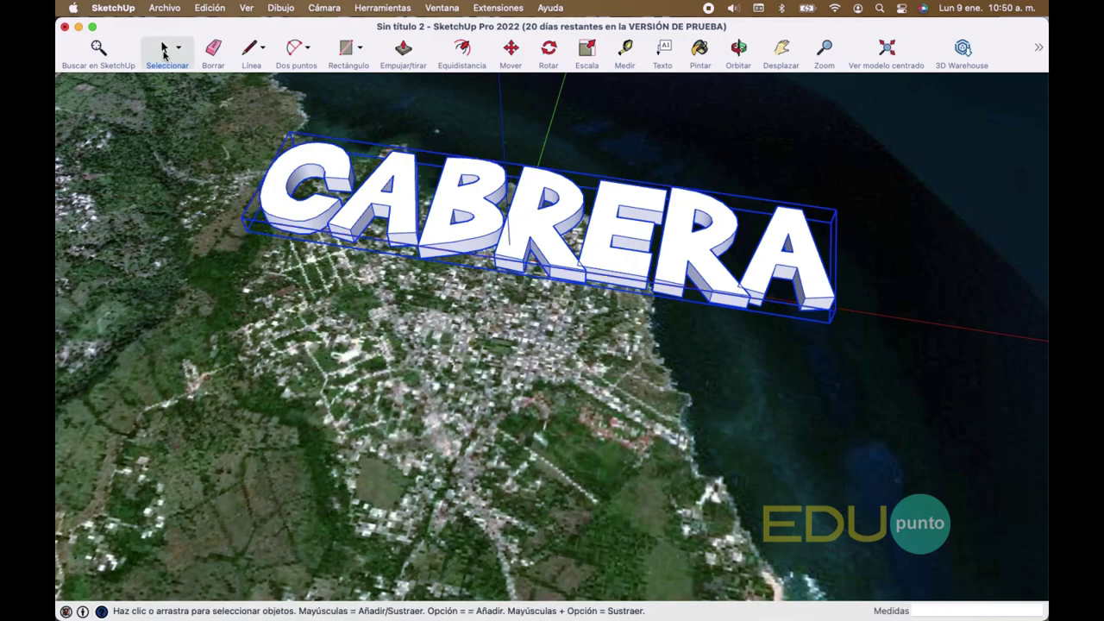
Clear the selection, pan the view, and select the whole CABRERA text group
left_click_drag(169, 166, 187, 263)
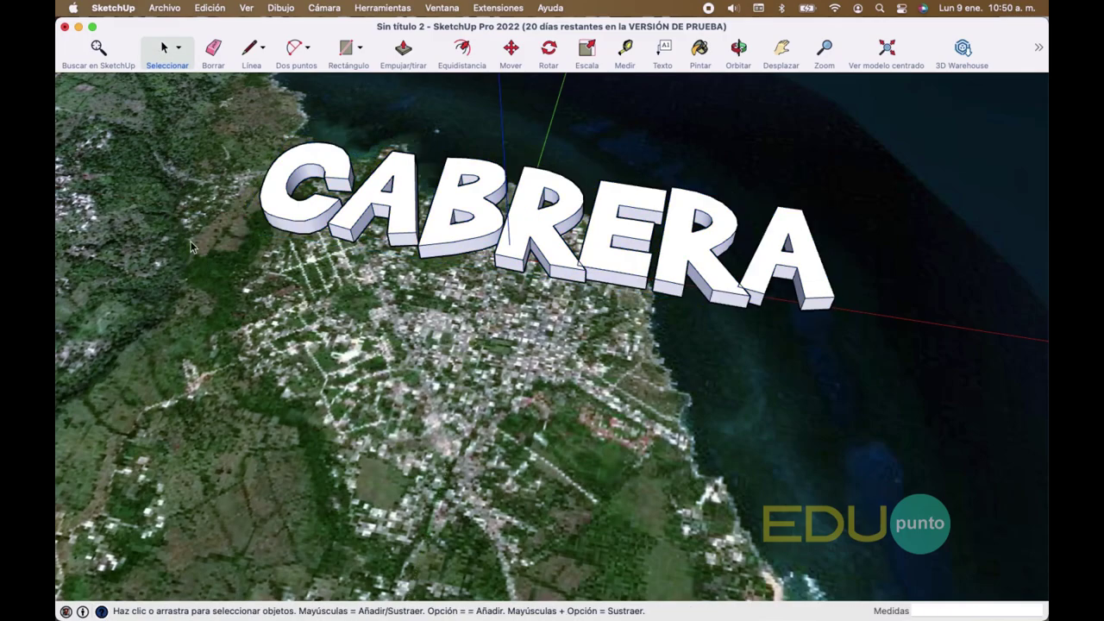
left_click(781, 49)
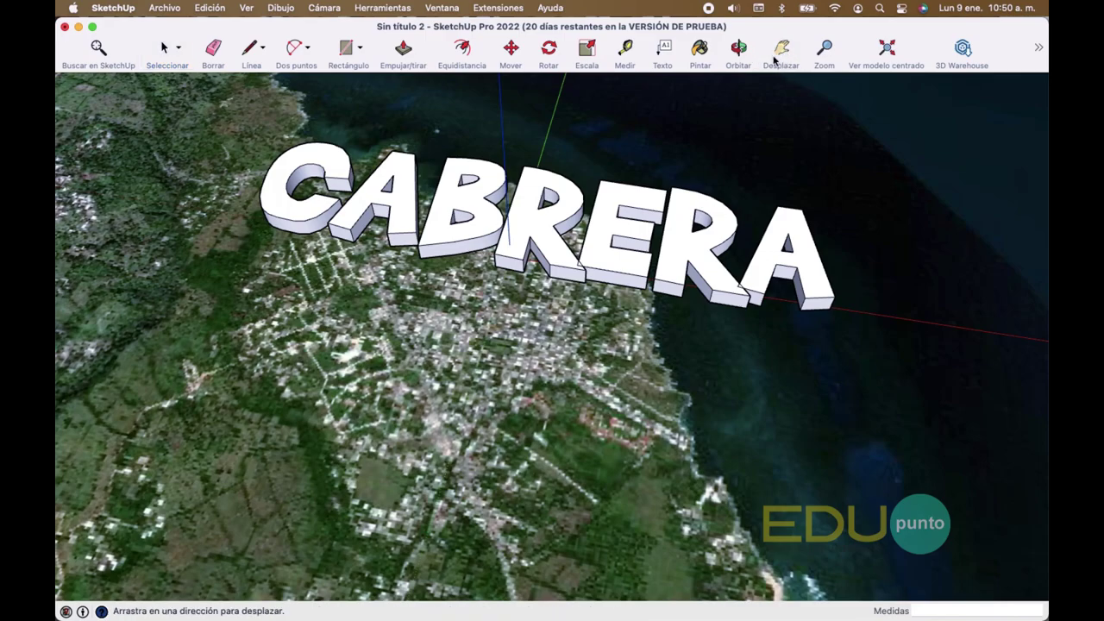
mouse_move(503, 345)
left_mouse_down()
mouse_move(530, 447)
mouse_move(419, 389)
mouse_move(527, 429)
left_mouse_up()
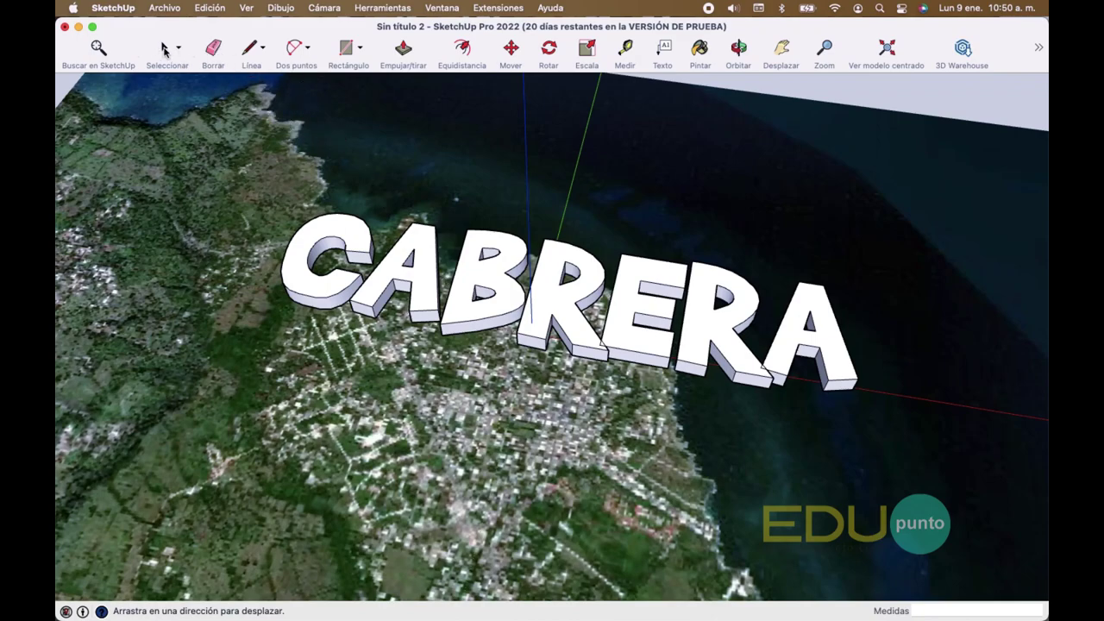
left_click(165, 50)
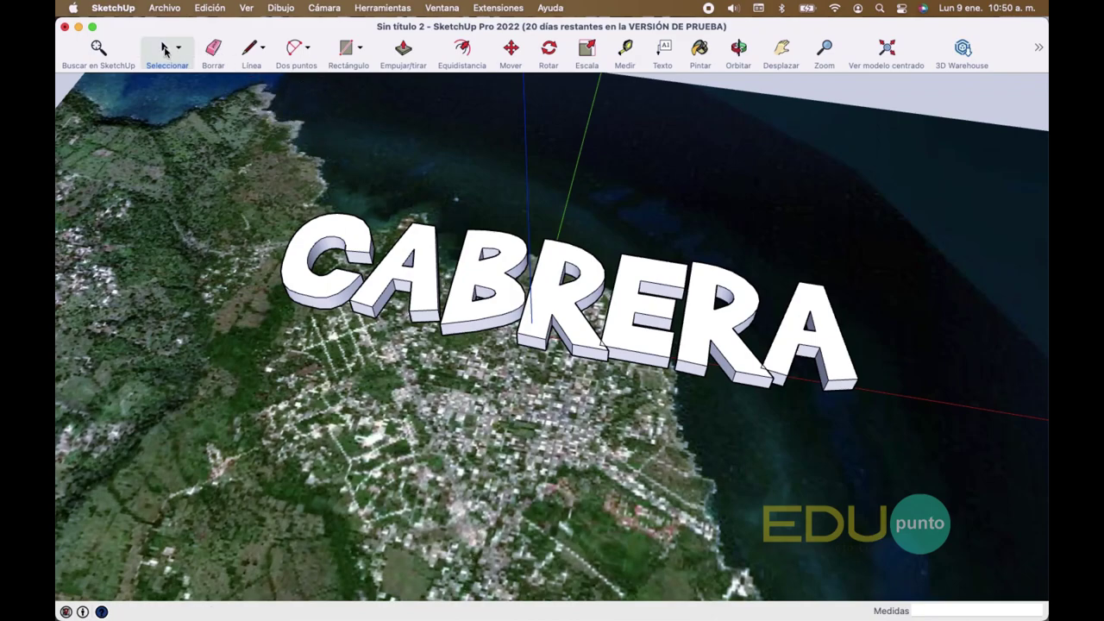
left_click(309, 249)
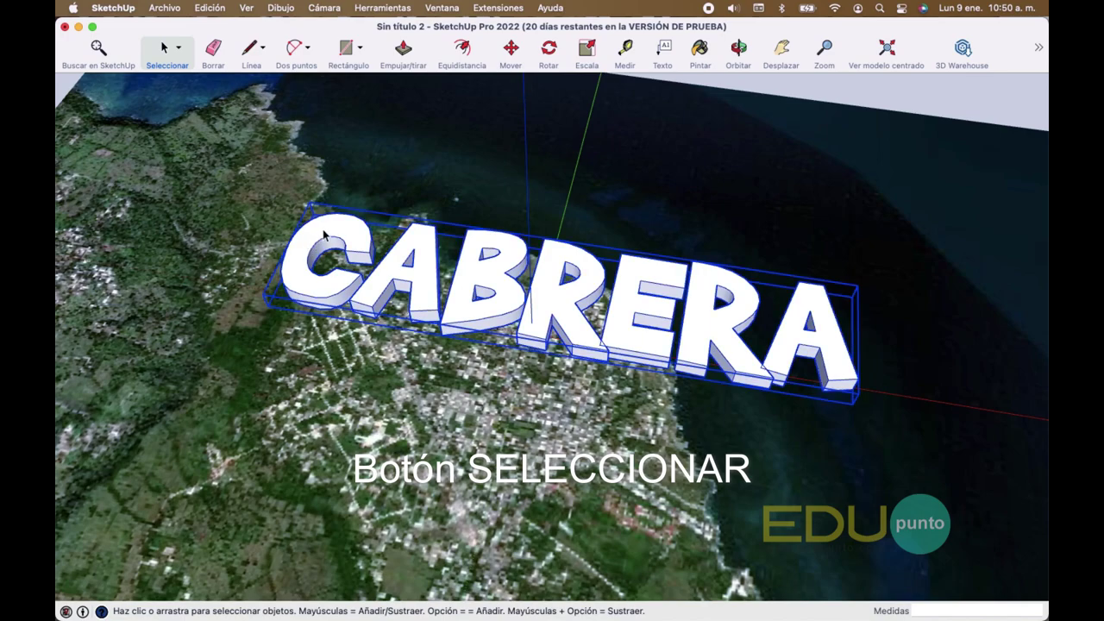
Enter the CABRERA group and select the front faces of all seven letters C-A-B-R-E-R-A
double_click(324, 234)
left_click(324, 234)
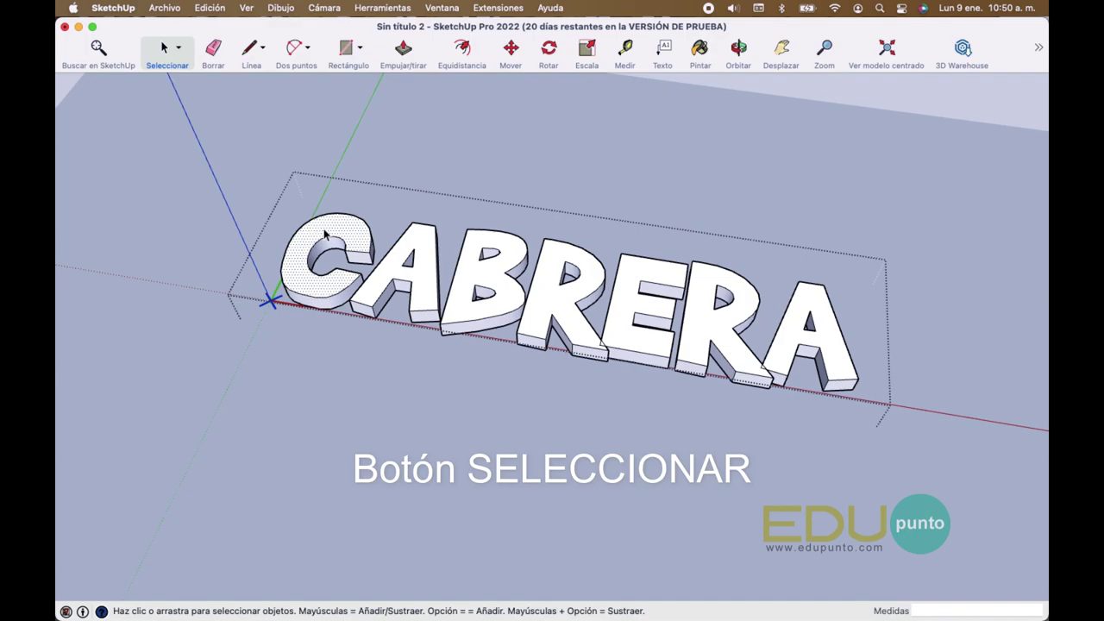
left_click(423, 241, "shift")
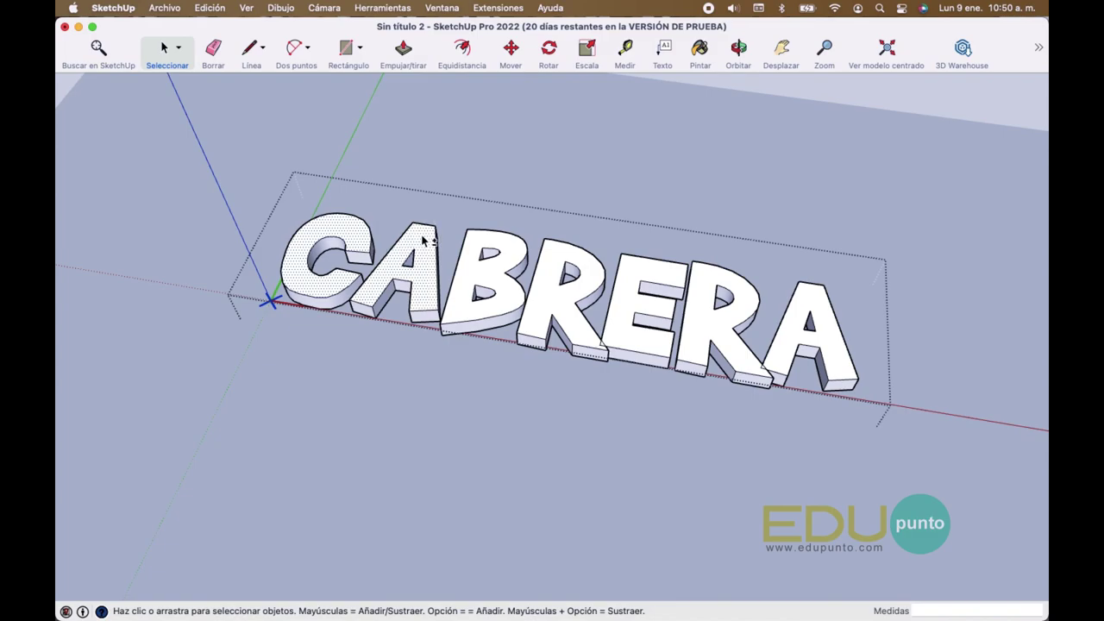
left_click(489, 240, "shift")
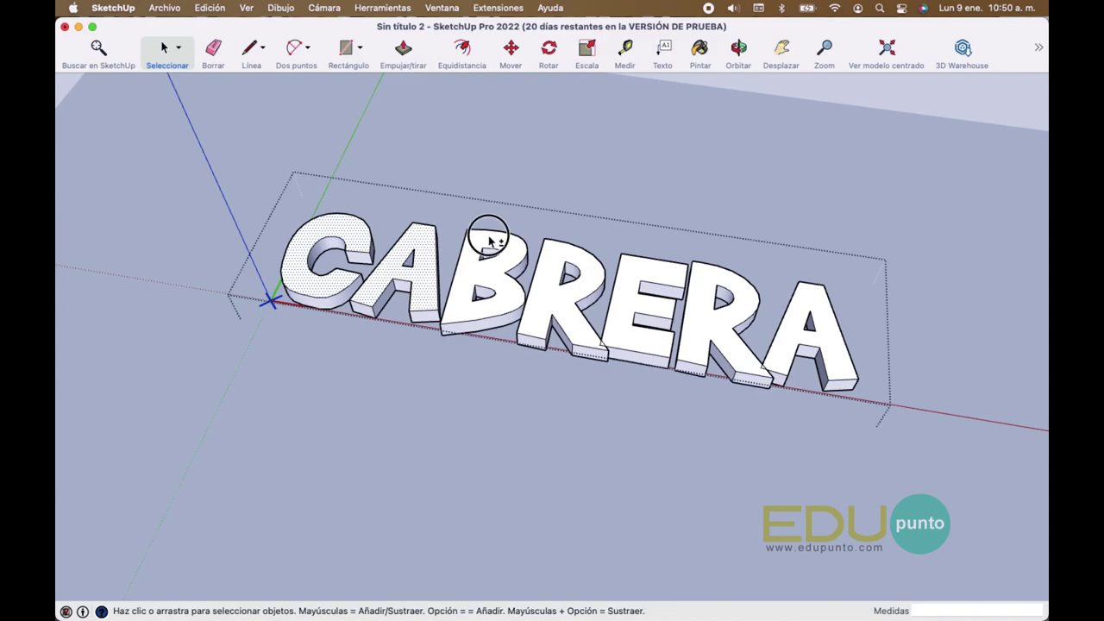
left_click(558, 257, "shift")
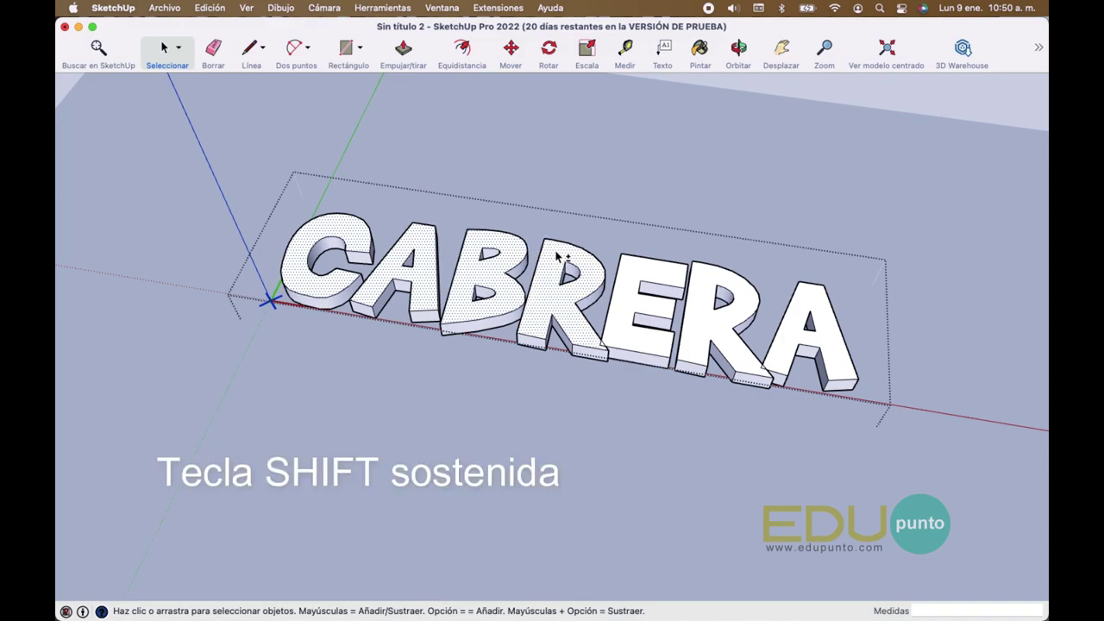
left_click(651, 276, "shift")
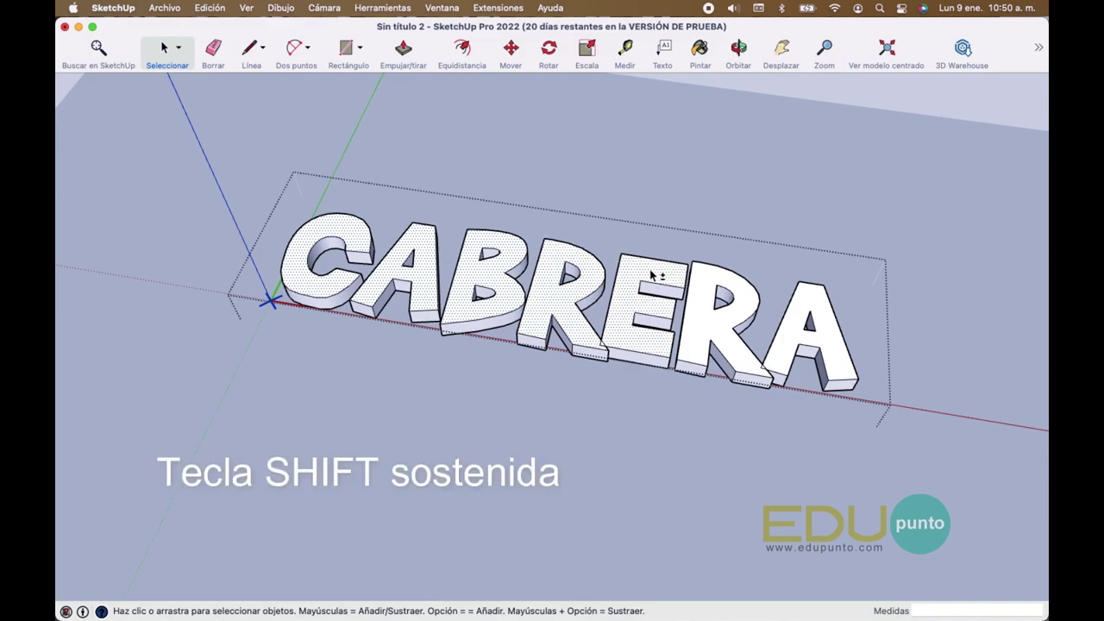
left_click(734, 288, "shift")
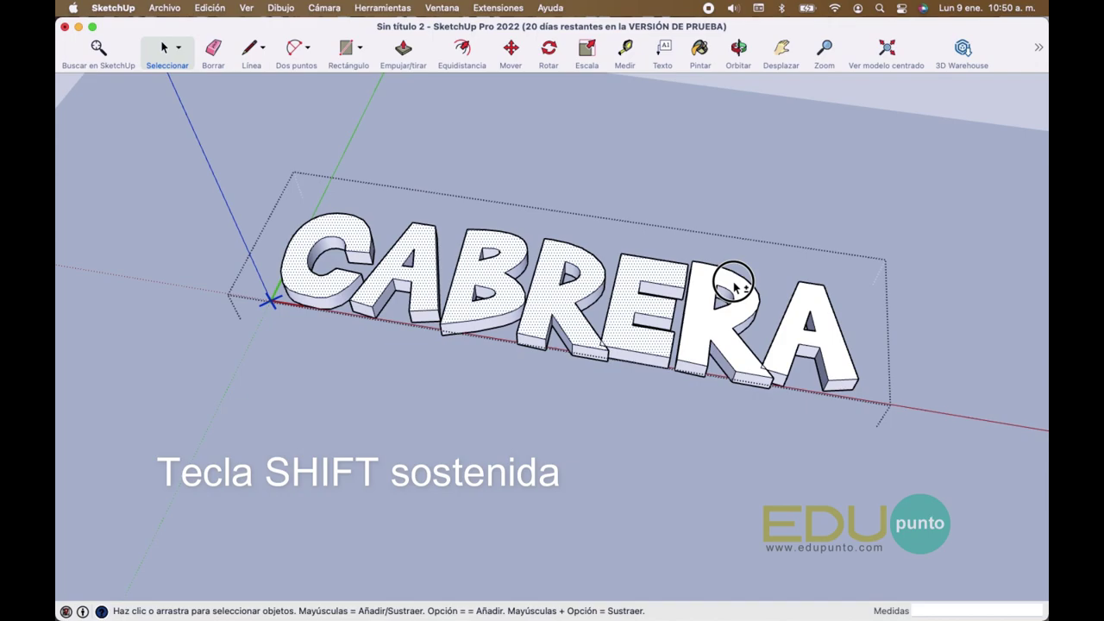
left_click(814, 305, "shift")
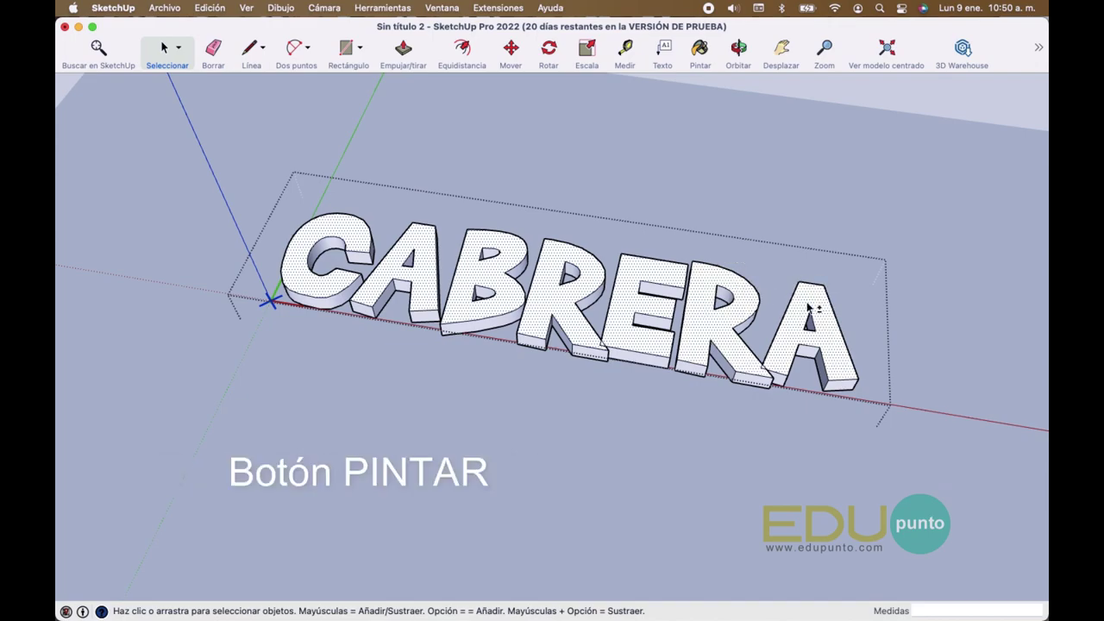
left_click(700, 49)
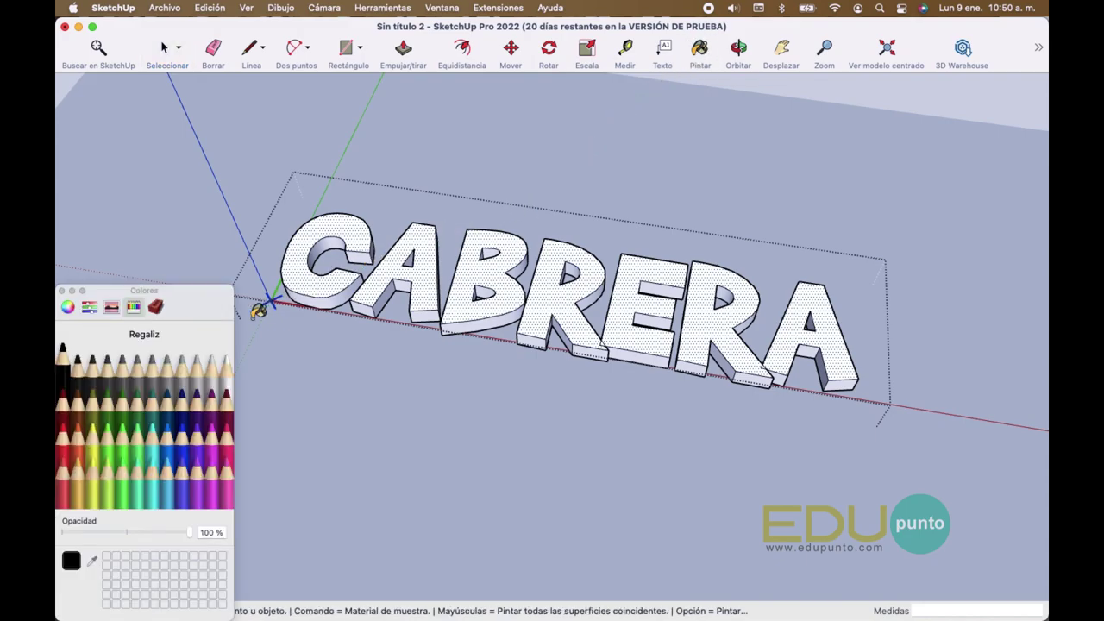
Paint the selected letter faces with the Limón crayon and close the Colors palette
left_click(95, 430)
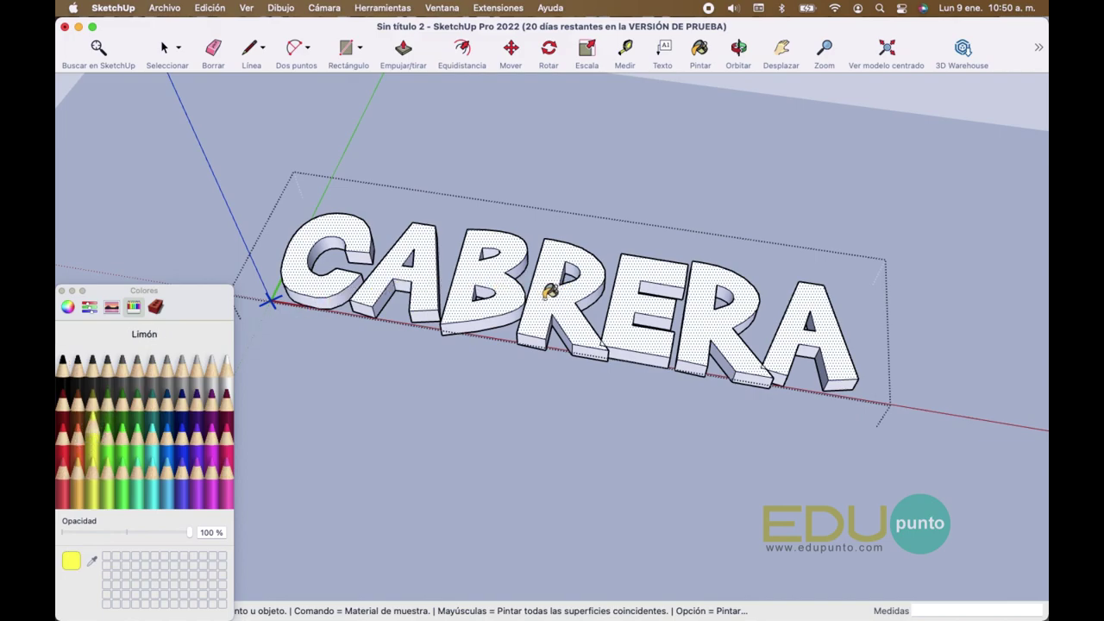
left_click(640, 295)
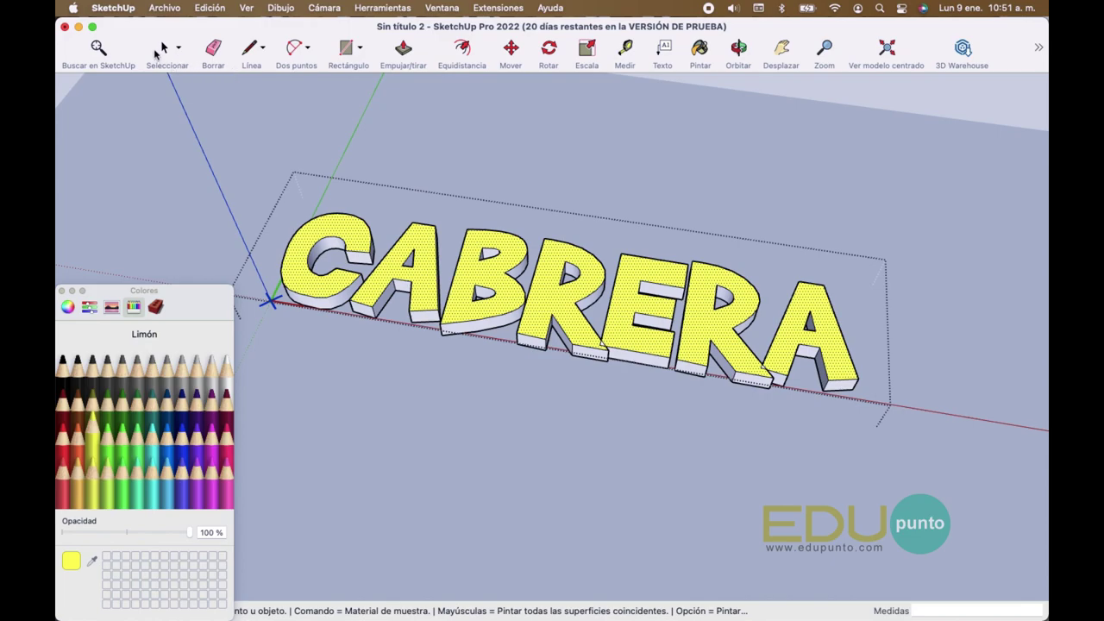
left_click(164, 49)
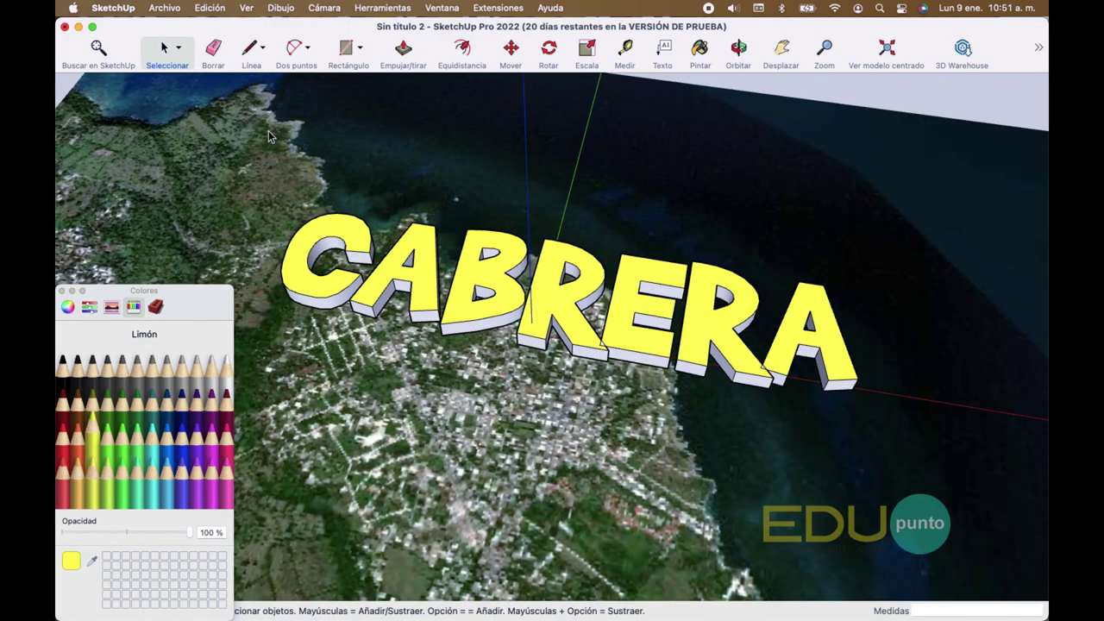
left_click(62, 292)
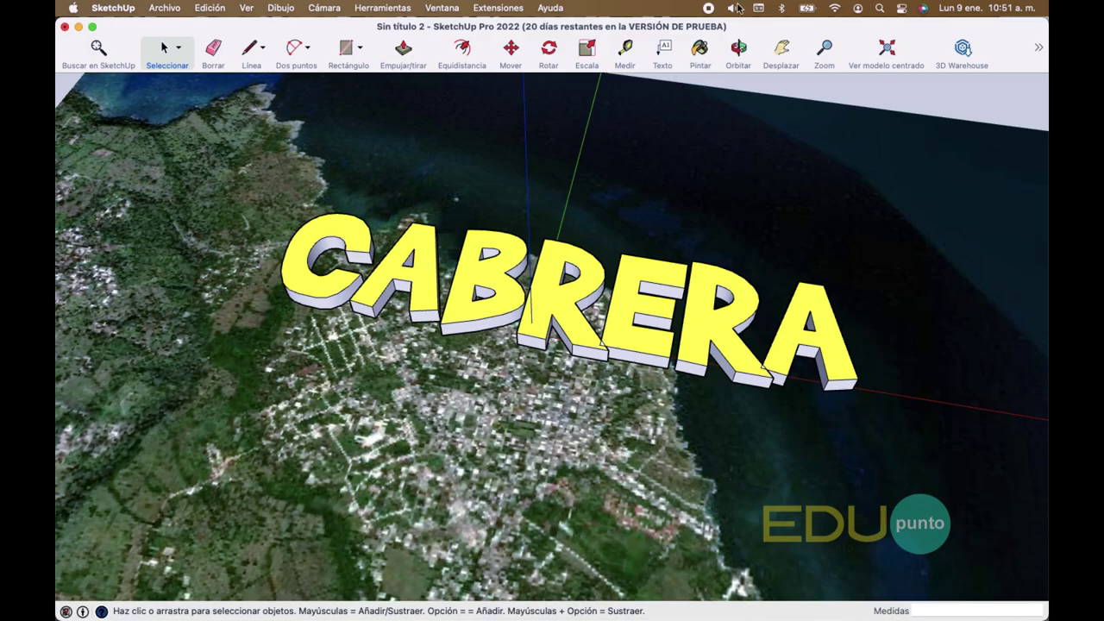
Pan slightly to reframe the yellow text over the terrain, then open the Archivo menu
left_click(782, 53)
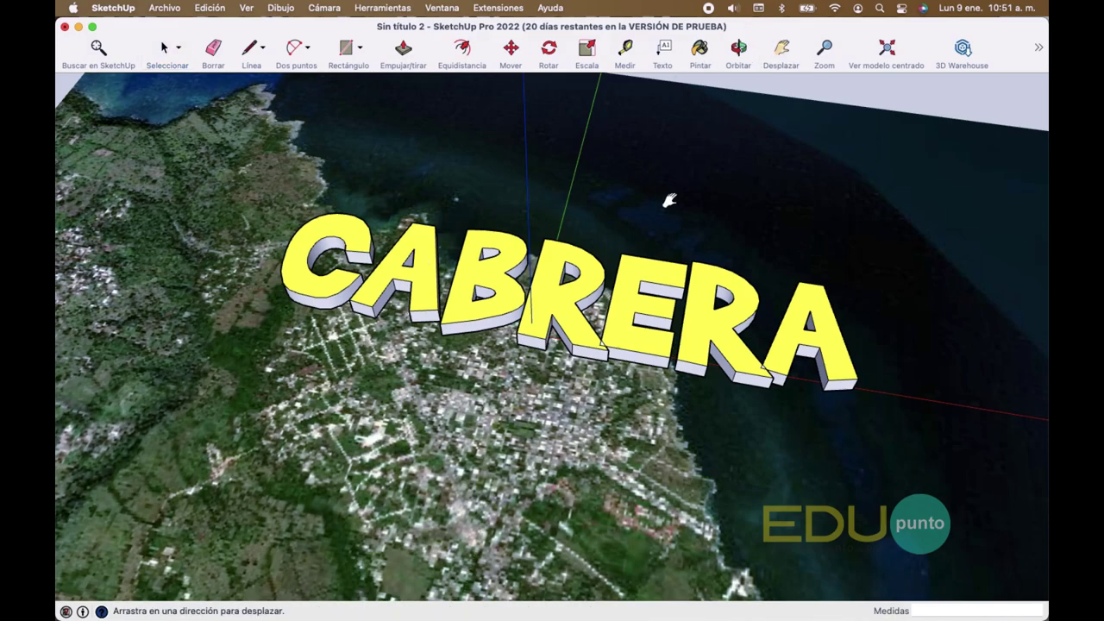
mouse_move(446, 360)
left_mouse_down()
mouse_move(442, 377)
mouse_move(377, 336)
mouse_move(475, 382)
mouse_move(434, 388)
left_mouse_up()
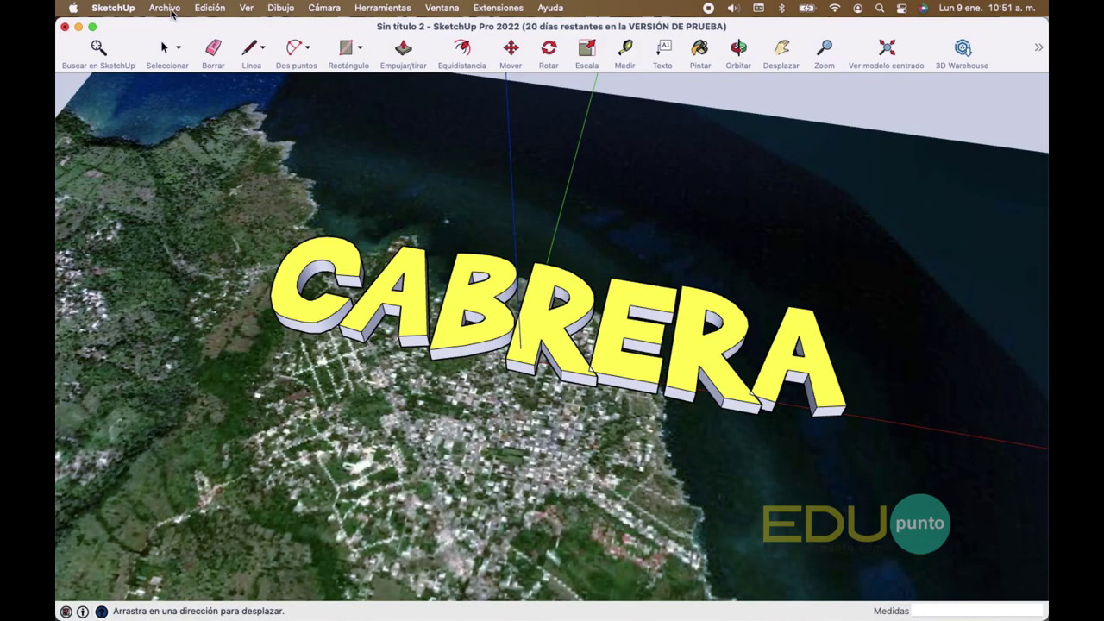
left_click(169, 10)
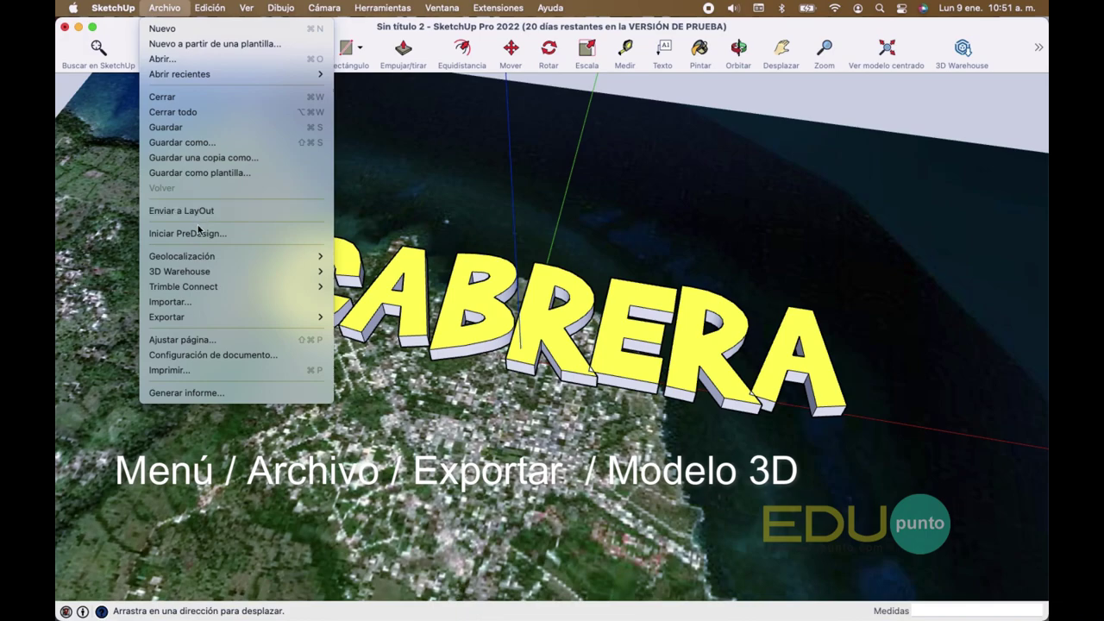
mouse_move(173, 316)
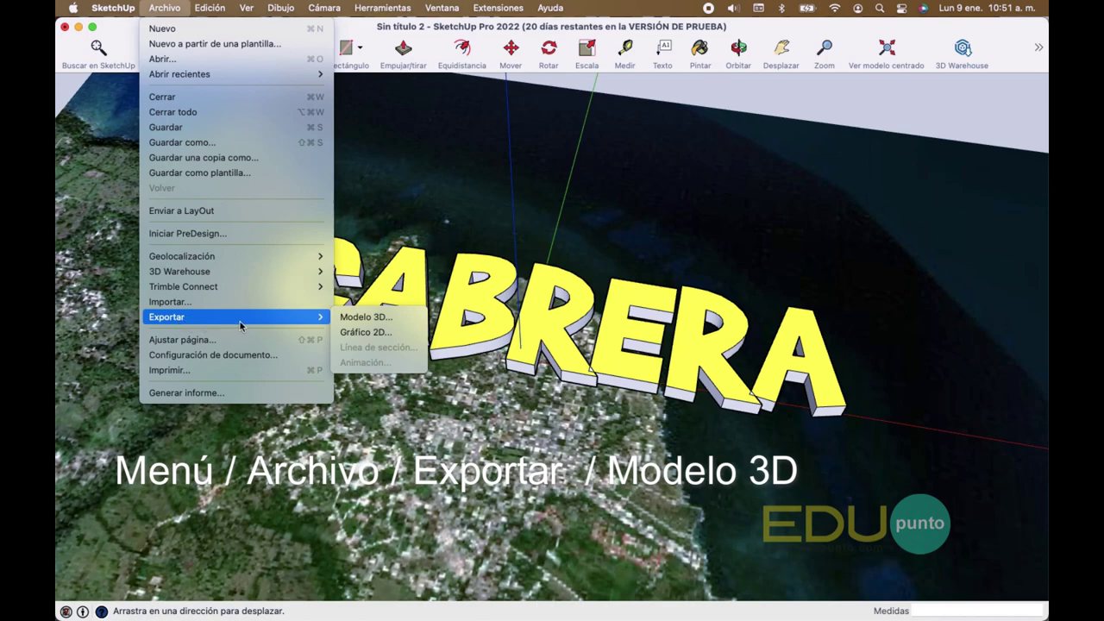
Export the 3D model as CABRERA_AMA in Google Earth (*.kmz) format to Escritorio
left_click(395, 319)
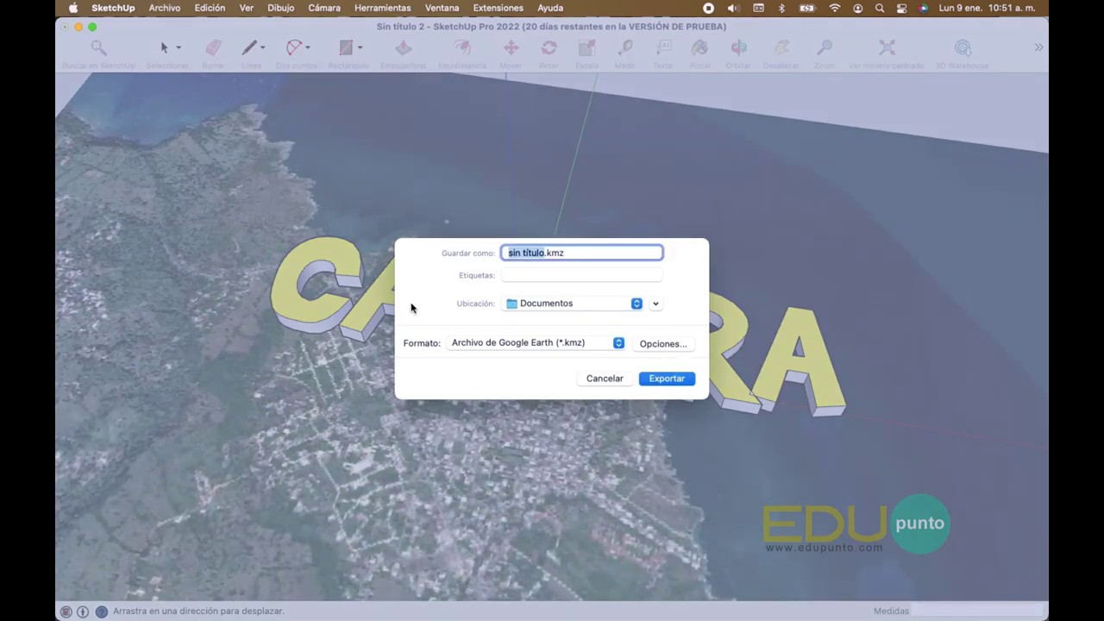
type("CABRERA")
type("_AMA")
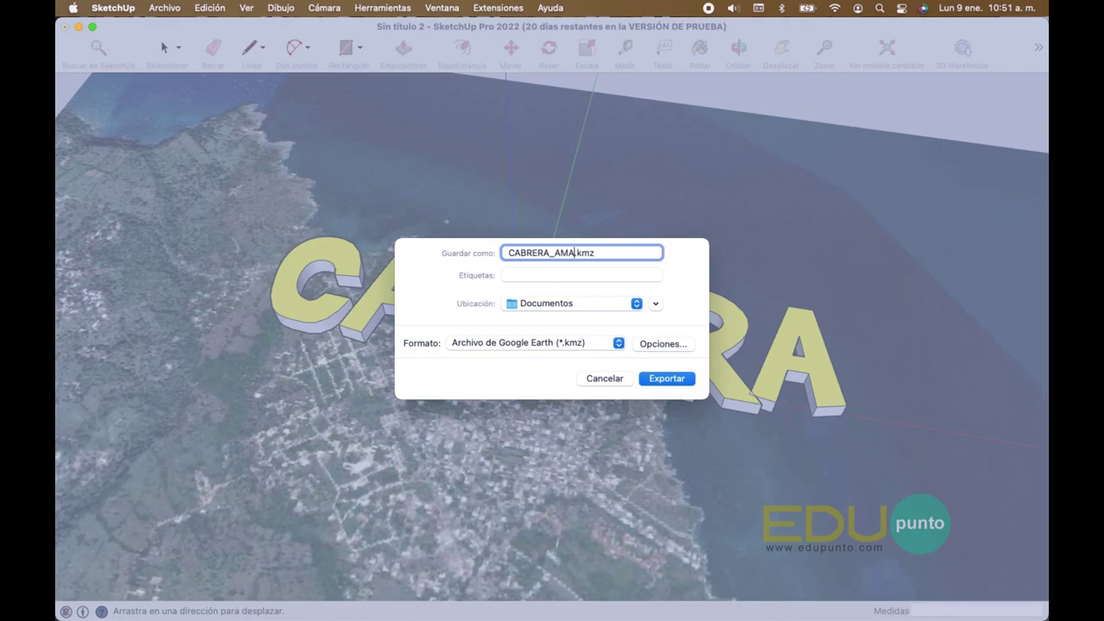
left_click(559, 307)
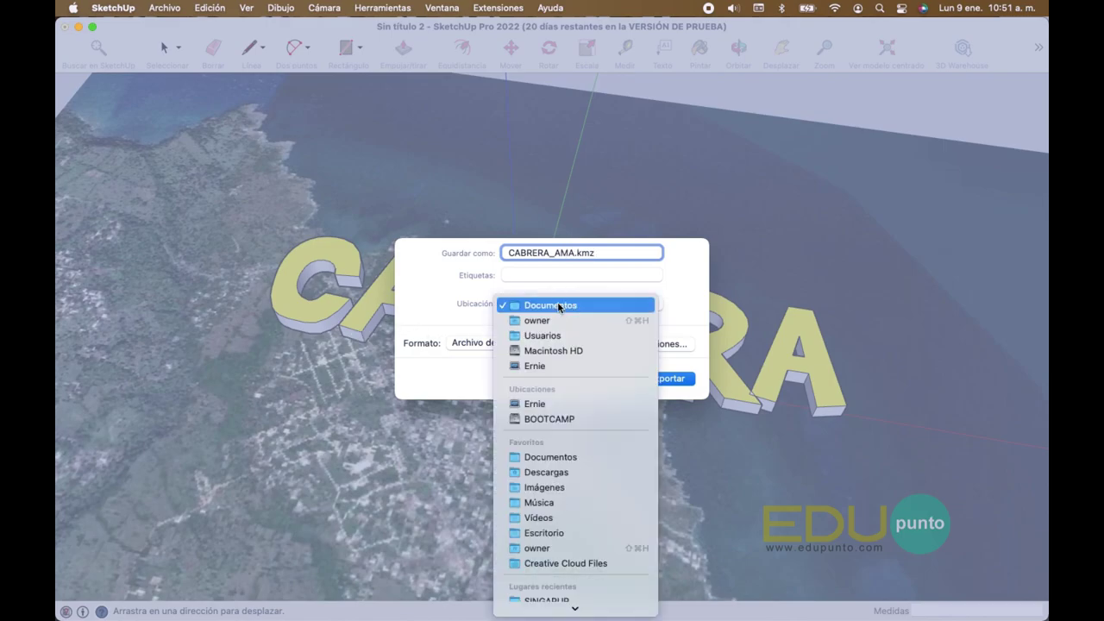
left_click(544, 532)
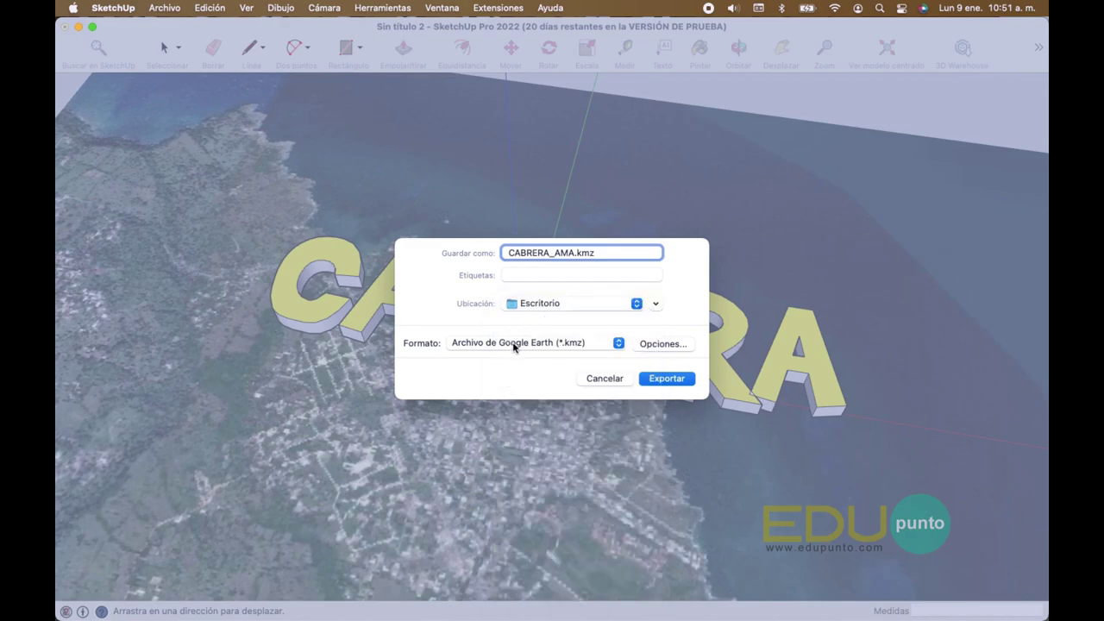
left_click(562, 347)
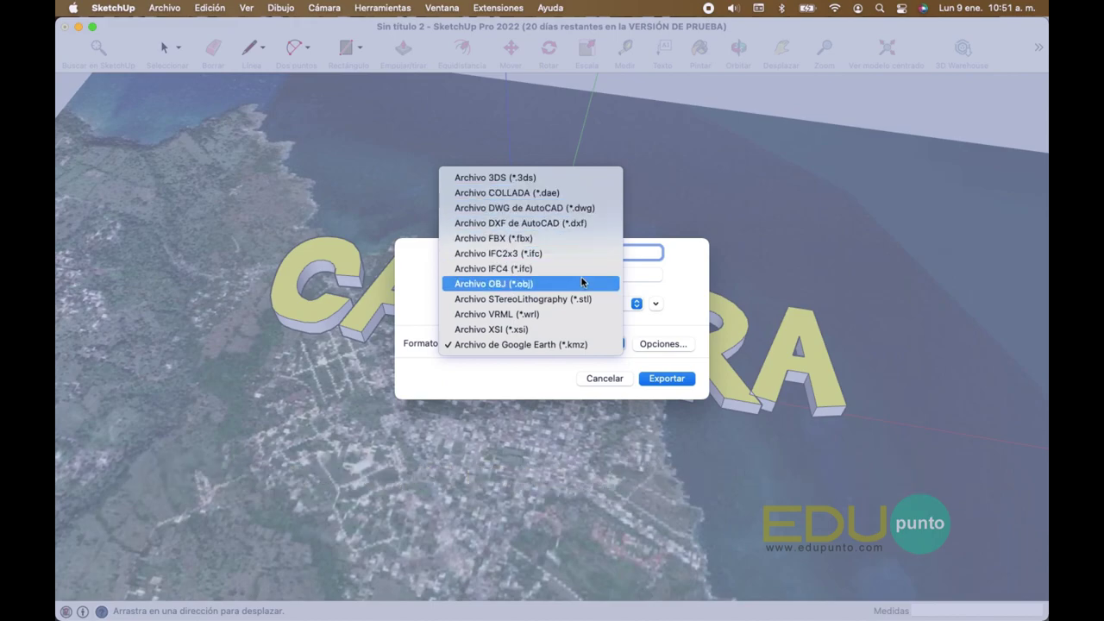
left_click(548, 345)
left_click(667, 380)
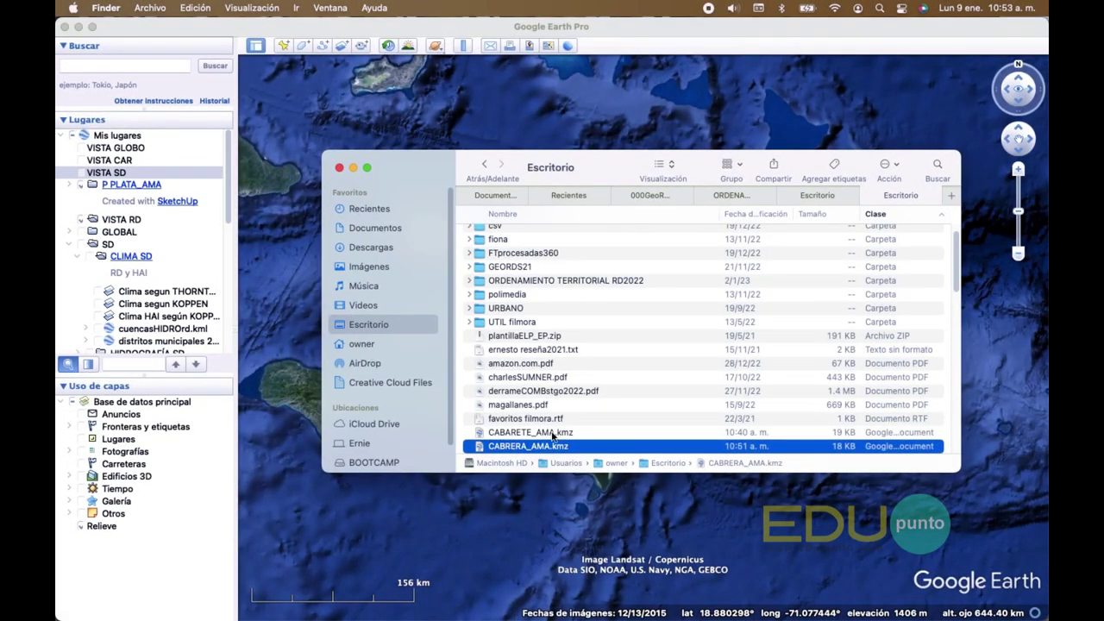
Open CABRERA_AMA.kmz from the Escritorio folder in Google Earth Pro
double_click(505, 448)
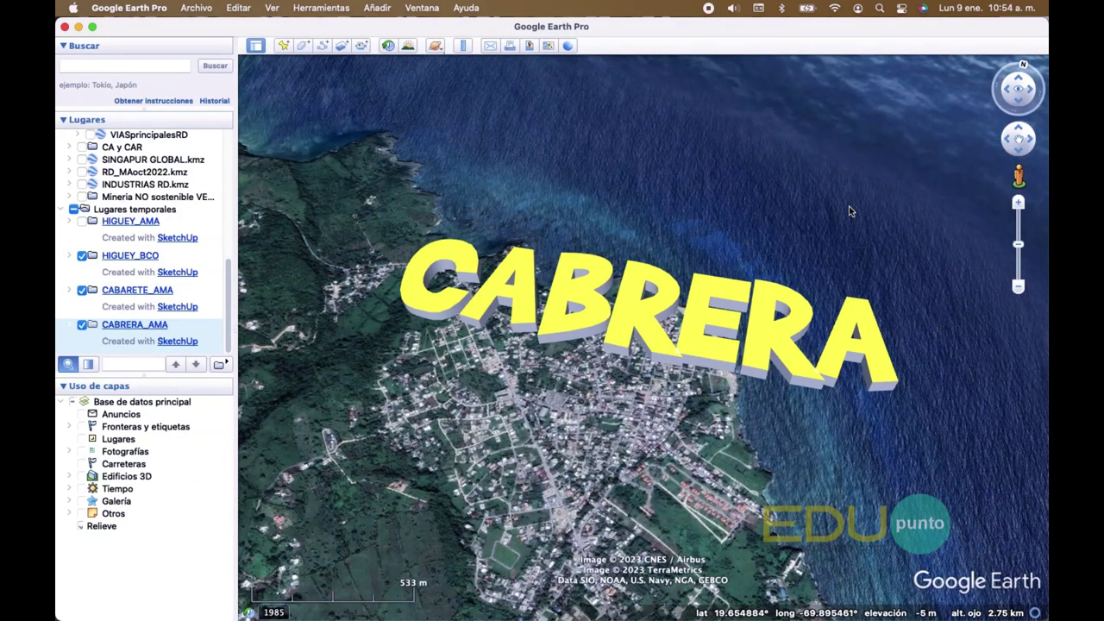
Zoom in and orbit around the yellow CABRERA text, then reset the view to north-up
scroll(848, 212, "up", 5)
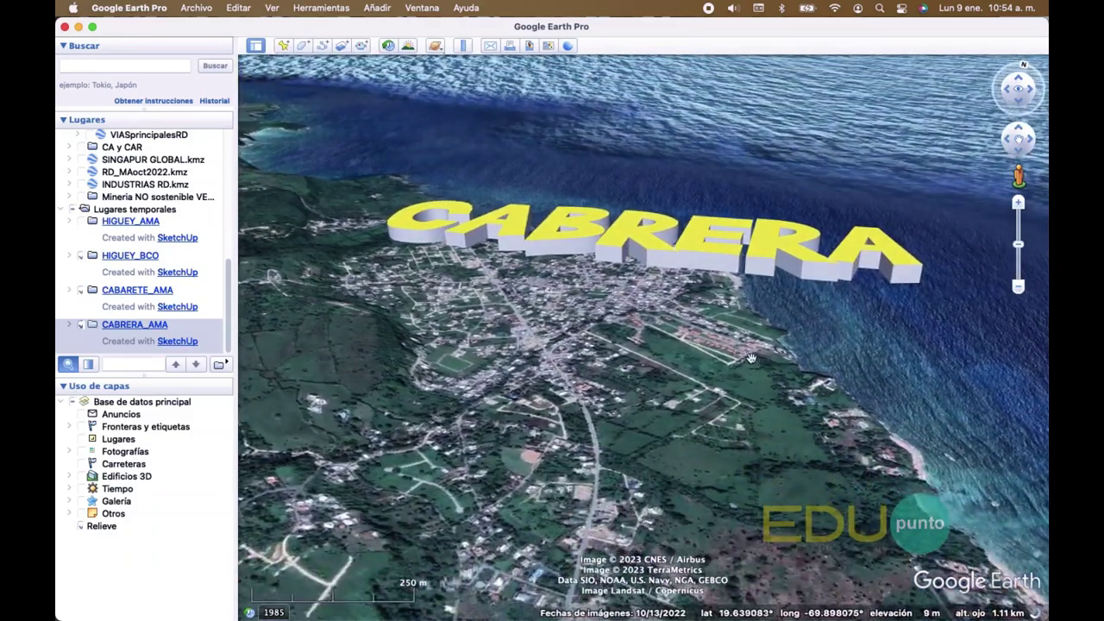
mouse_move(623, 280)
middle_mouse_down()
mouse_move(361, 273)
mouse_move(498, 372)
mouse_move(594, 172)
middle_mouse_up()
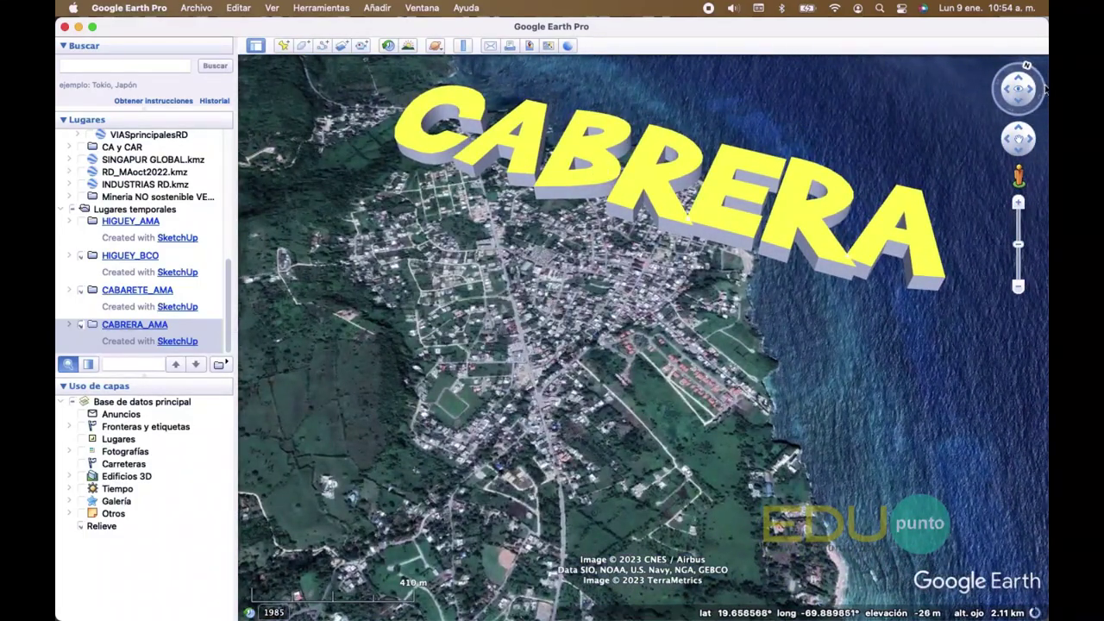
left_click(1027, 69)
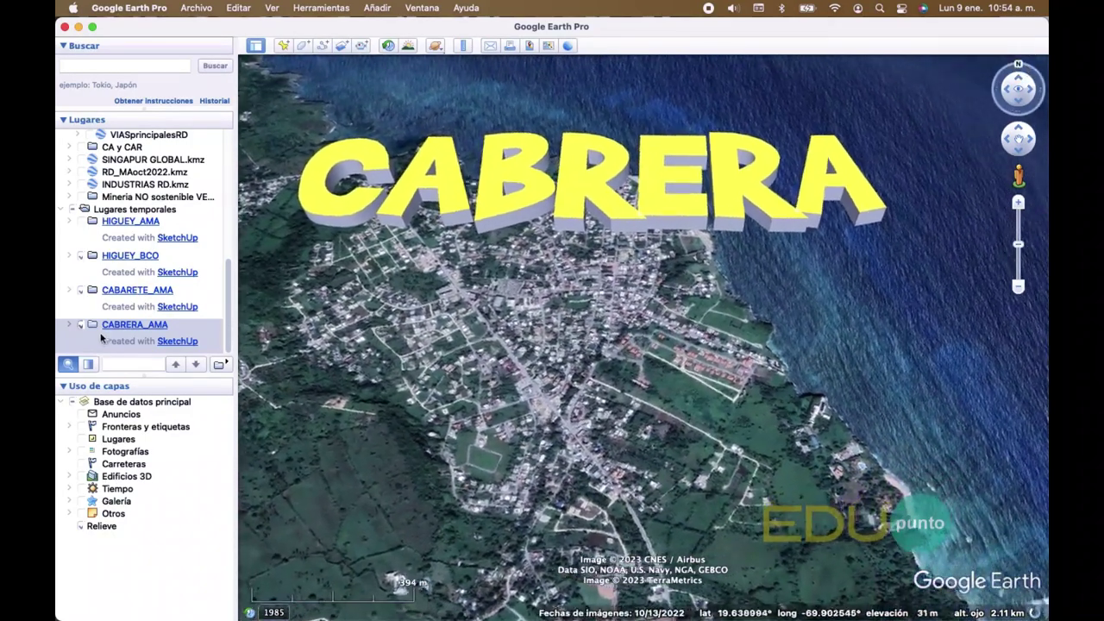
left_click(116, 339)
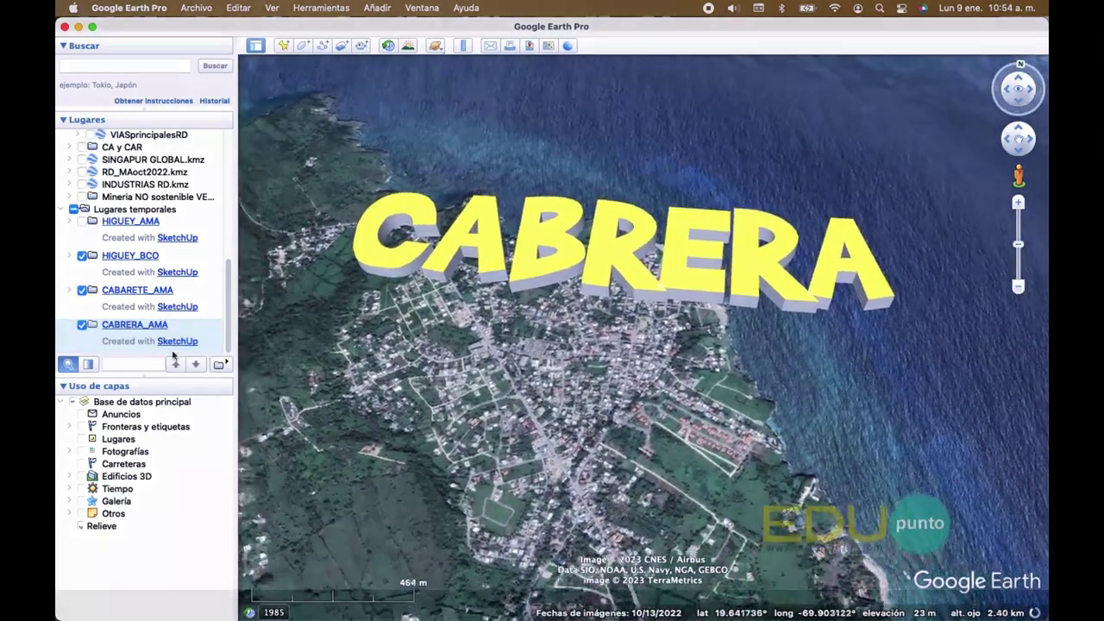